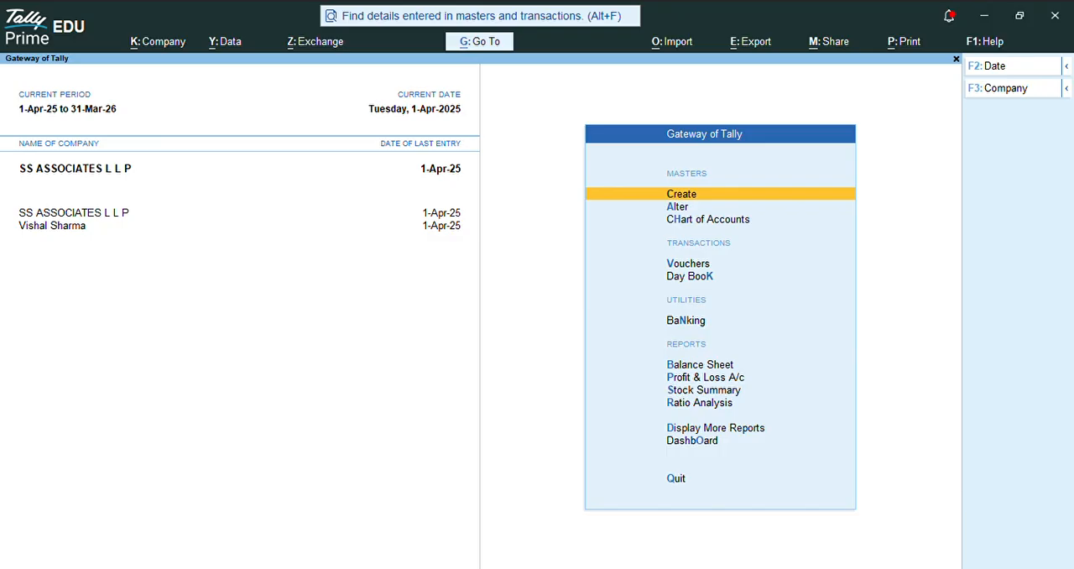
Step: Open voucher entry from the Gateway of Tally and switch to a new Sales voucher
{"action": "key", "text": "Down"}
{"action": "key", "text": "Down"}
{"action": "key", "text": "Down"}
{"action": "key", "text": "Down"}
{"action": "key", "text": "Up"}
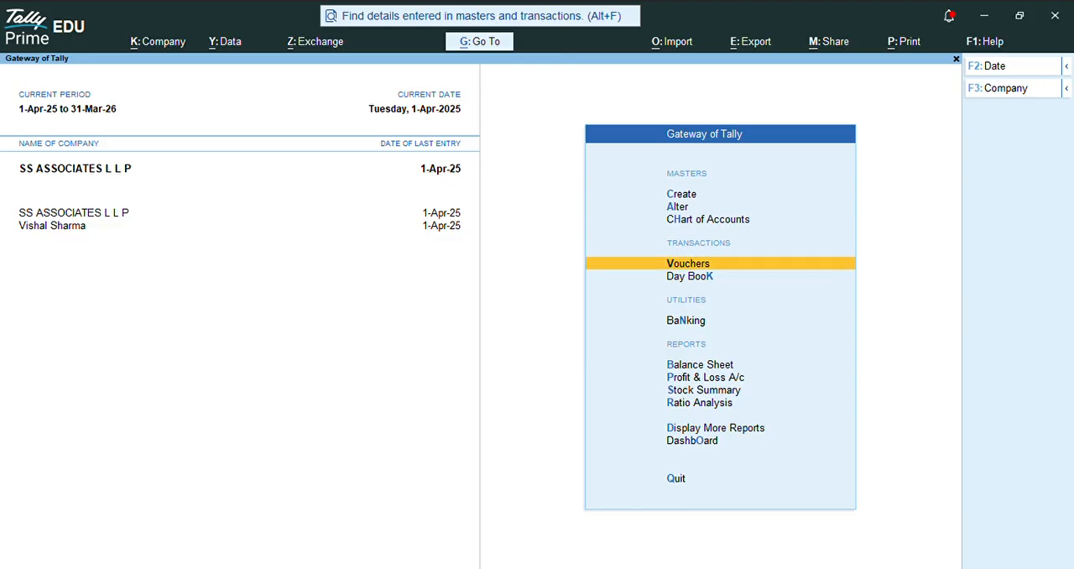
{"action": "key", "text": "Return"}
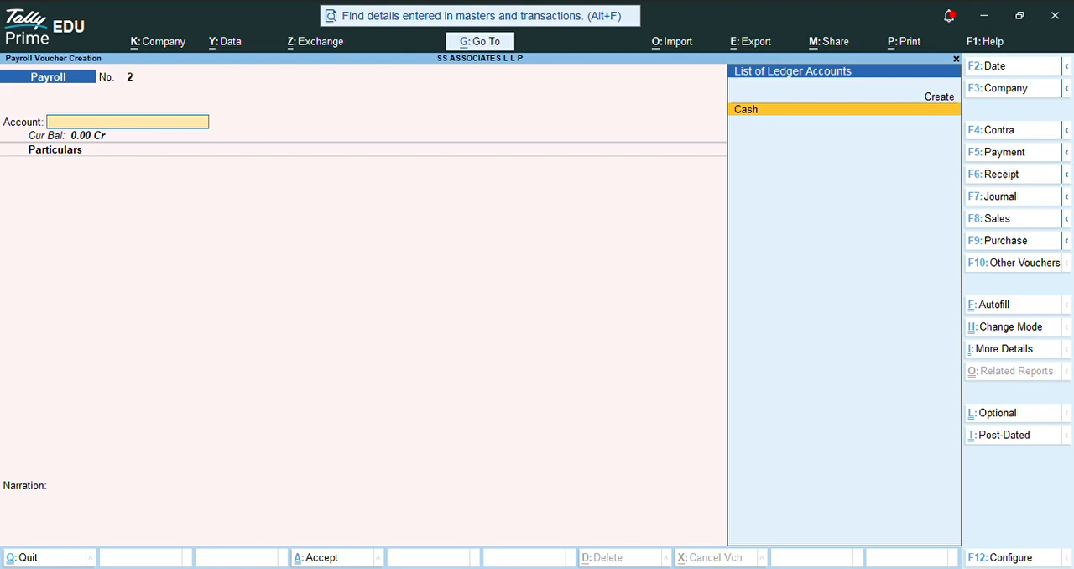
{"action": "key", "text": "F8"}
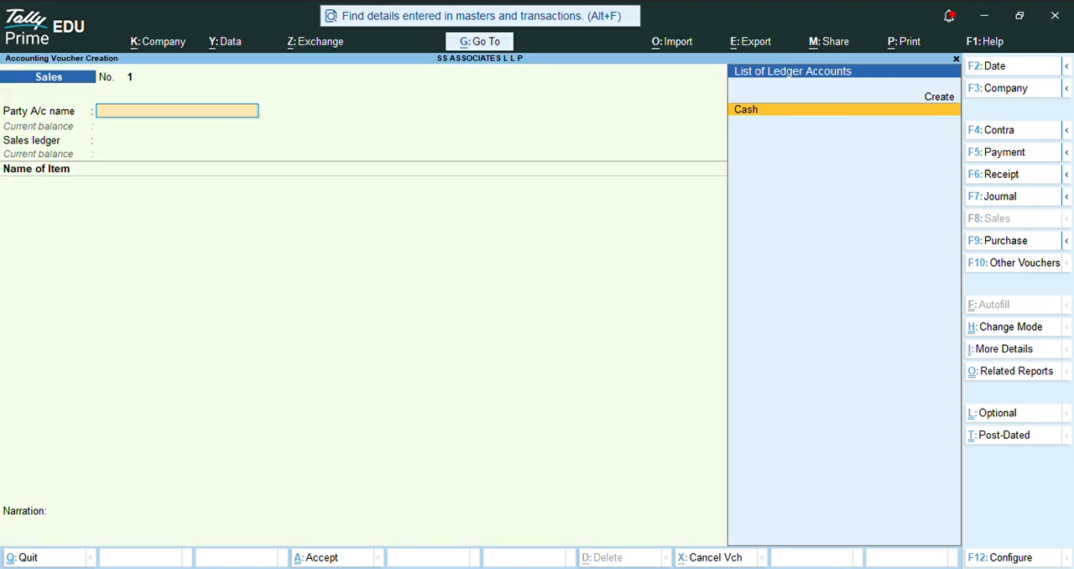
Step: Begin creating a party ledger from the Sales voucher and enter the customer's full name as the ledger name
{"action": "key", "text": "Up"}
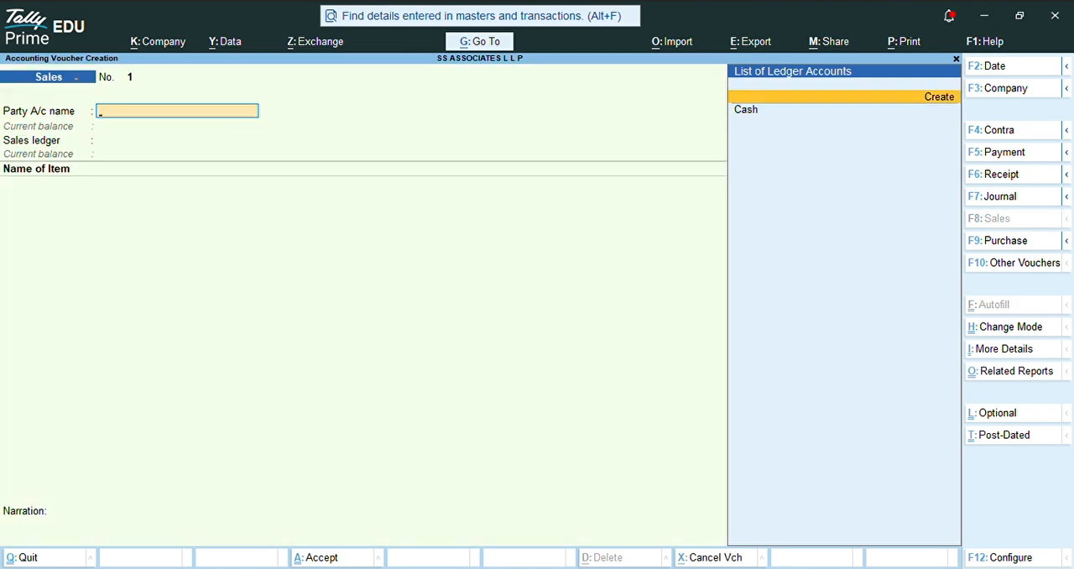
{"action": "key", "text": "Return"}
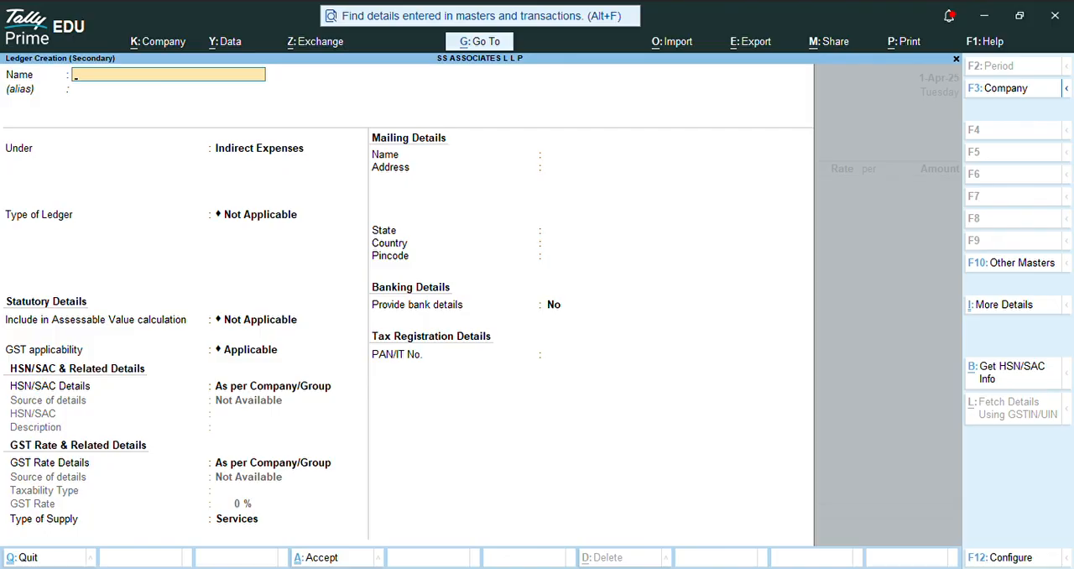
{"action": "type", "text": "Rohit Sharma"}
{"action": "key", "text": "Return"}
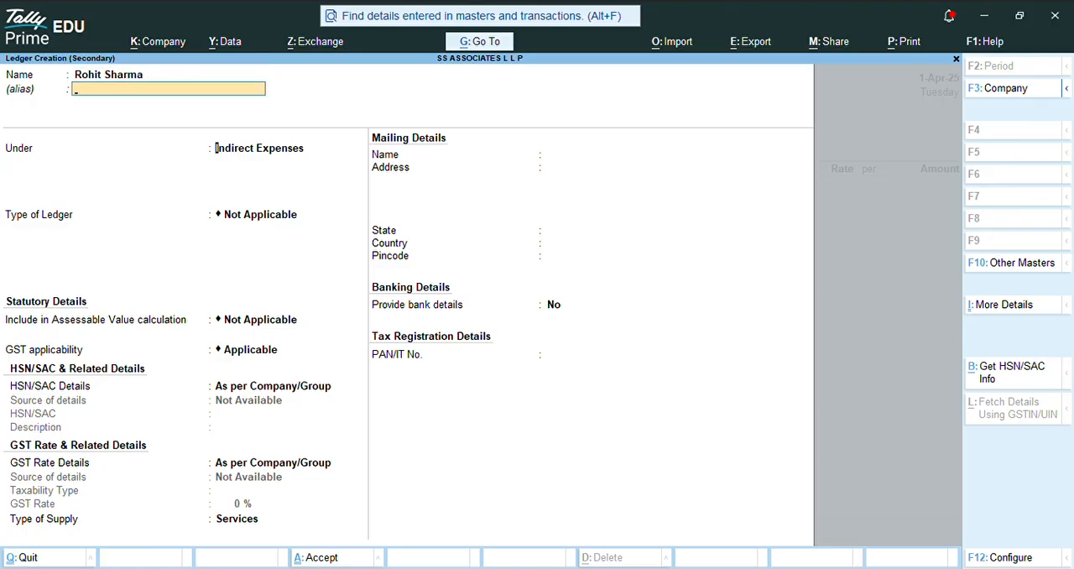
Step: Place the customer ledger under Sundry Debtors and set bill-by-bill balances to No
{"action": "key", "text": "Return"}
{"action": "type", "text": "Sun"}
{"action": "key", "text": "Down"}
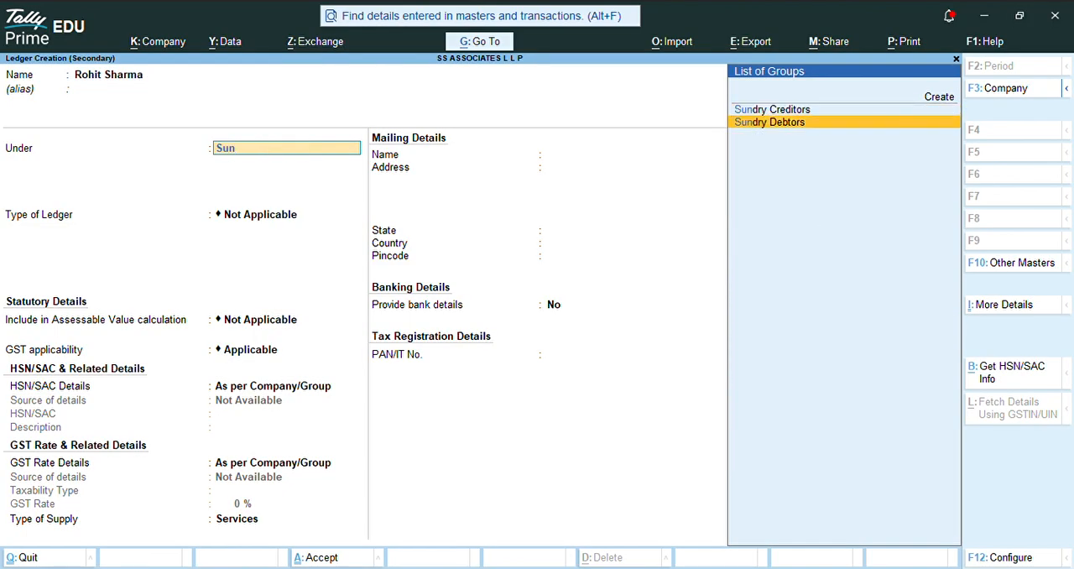
{"action": "key", "text": "Return"}
{"action": "type", "text": "n"}
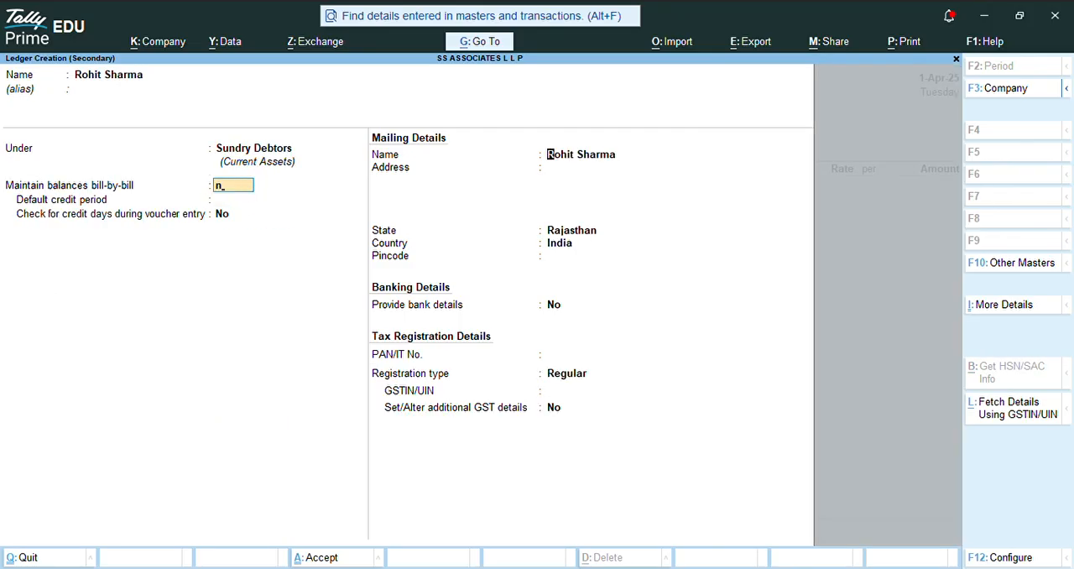
{"action": "key", "text": "Return"}
{"action": "key", "text": "Return"}
{"action": "key", "text": "Return"}
{"action": "key", "text": "Return"}
{"action": "key", "text": "Return"}
{"action": "key", "text": "Return"}
{"action": "key", "text": "Return"}
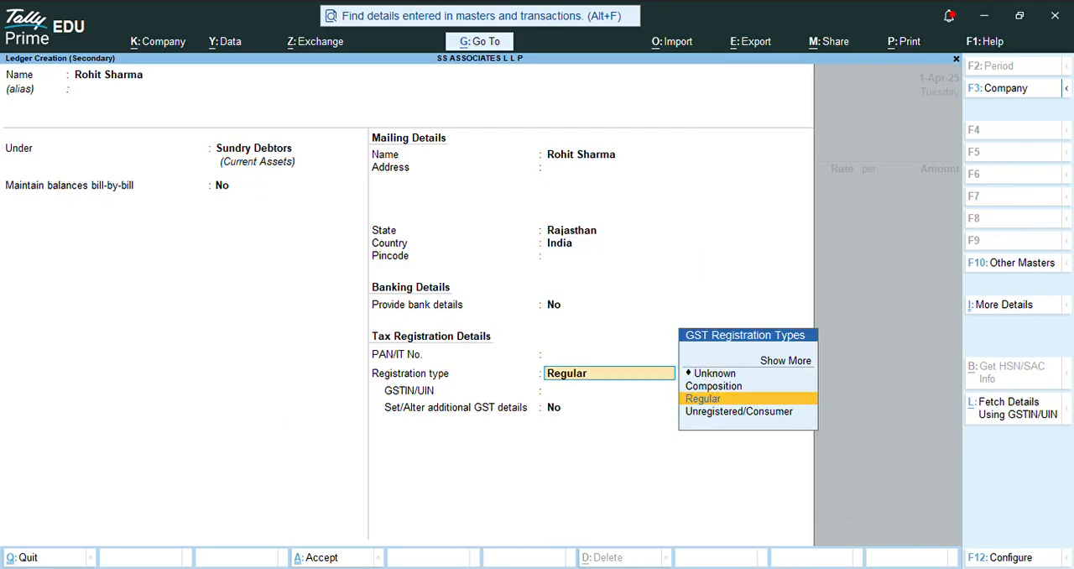
Step: Set the customer's GST registration type to Unregistered/Consumer, save the ledger and accept the party details
{"action": "key", "text": "Down"}
{"action": "key", "text": "Return"}
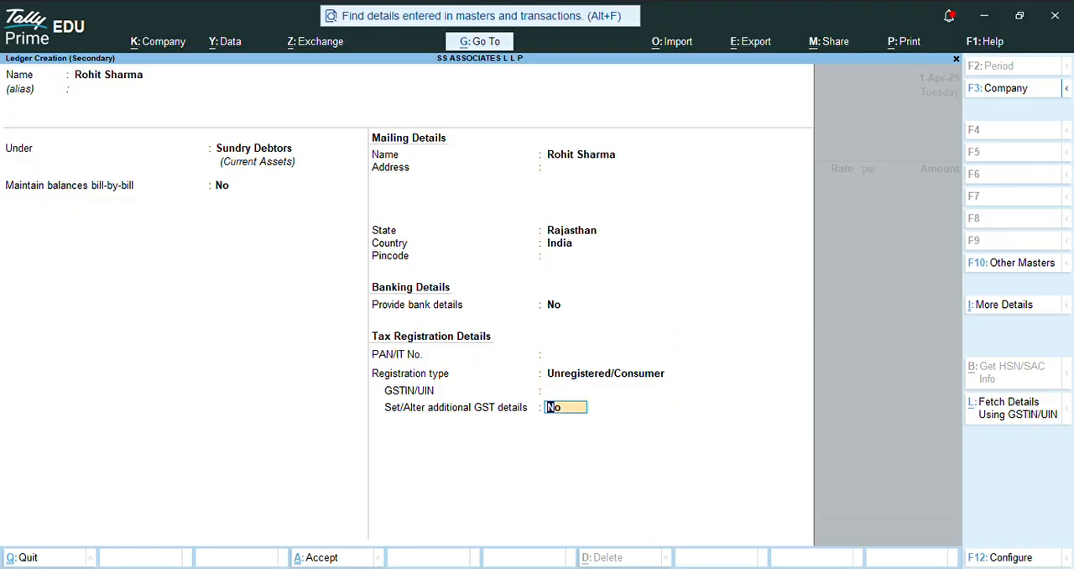
{"action": "key", "text": "Return"}
{"action": "key", "text": "ctrl+a"}
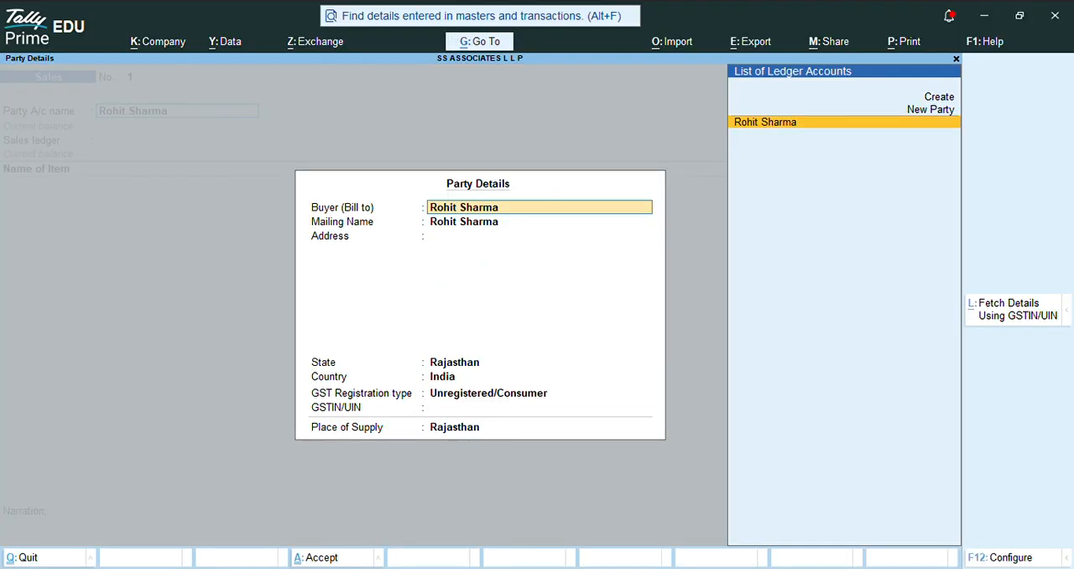
{"action": "key", "text": "ctrl+a"}
Step: Begin a new sales ledger named Sale A/c and place it under Sales Accounts
{"action": "key", "text": "Return"}
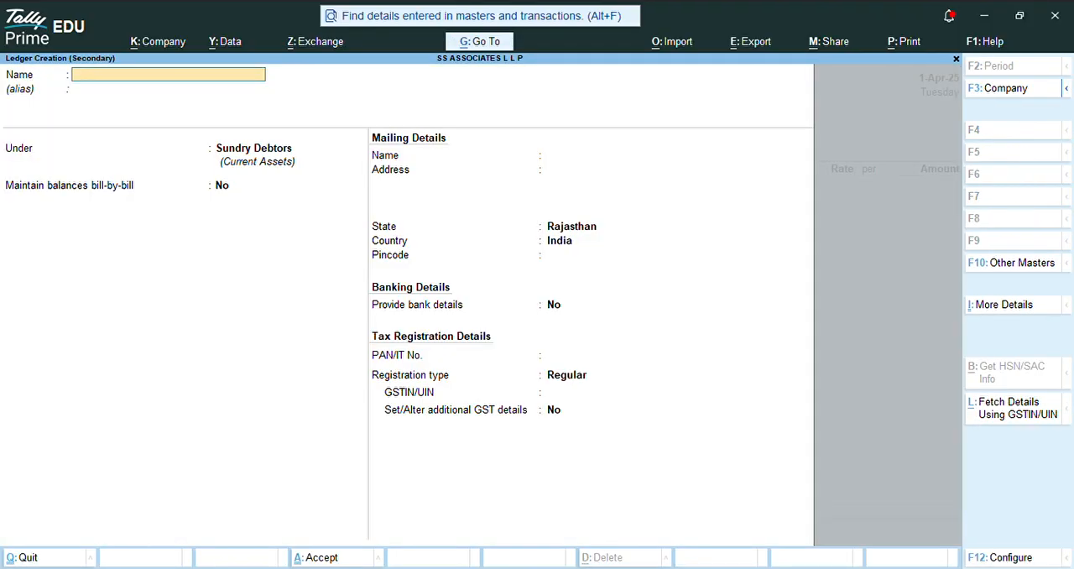
{"action": "type", "text": "Sale a/c"}
{"action": "key", "text": "Return"}
{"action": "type", "text": "Sa"}
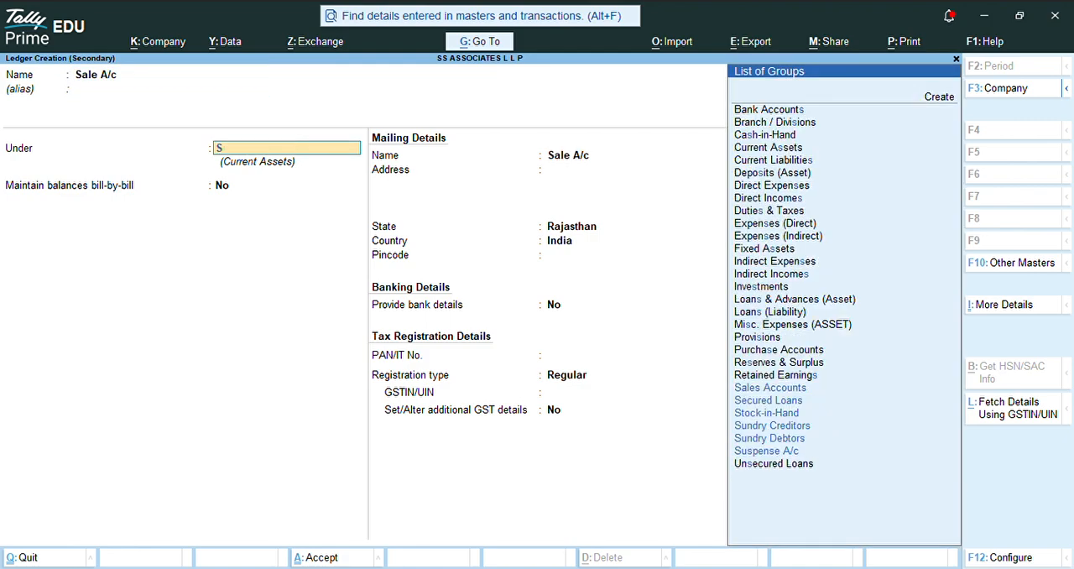
{"action": "key", "text": "Return"}
{"action": "key", "text": "Return"}
{"action": "key", "text": "Return"}
{"action": "key", "text": "Return"}
{"action": "key", "text": "Return"}
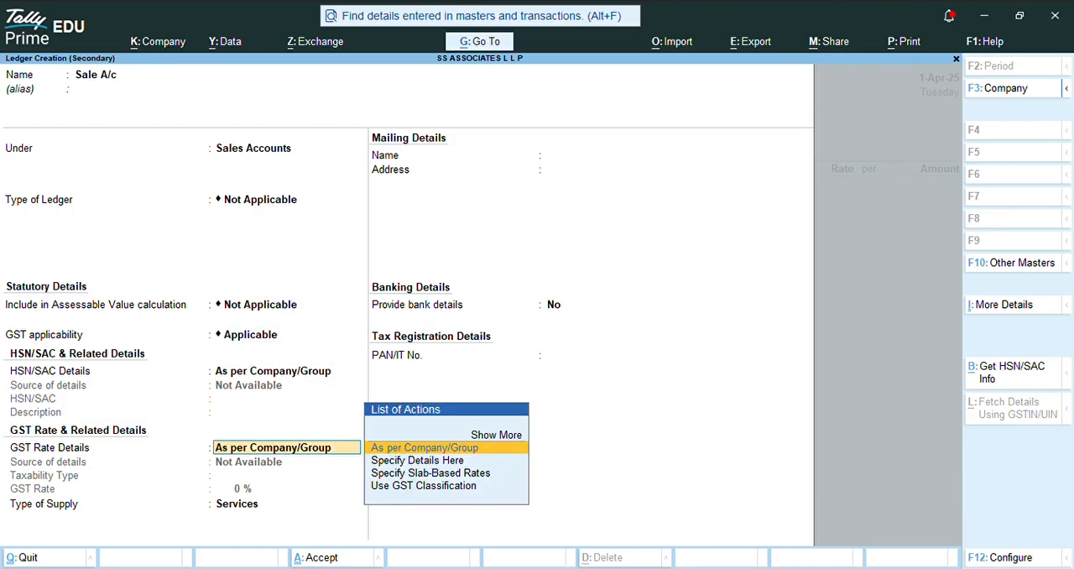
Step: Set the HSN/SAC Details of the Sale A/c ledger to Specify Details Here
{"action": "key", "text": "BackSpace"}
{"action": "key", "text": "Up"}
{"action": "key", "text": "Down"}
{"action": "key", "text": "Down"}
{"action": "key", "text": "Return"}
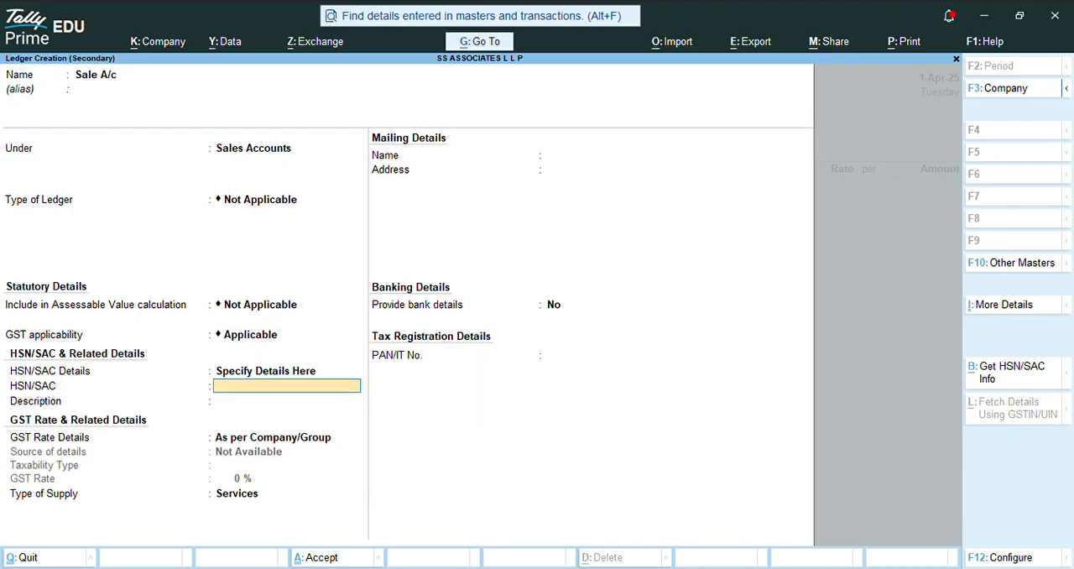
Step: Leave the HSN/SAC code and description blank, and set GST Rate Details to Specify Details Here with taxability Taxable
{"action": "key", "text": "Return"}
{"action": "key", "text": "Return"}
{"action": "key", "text": "Up"}
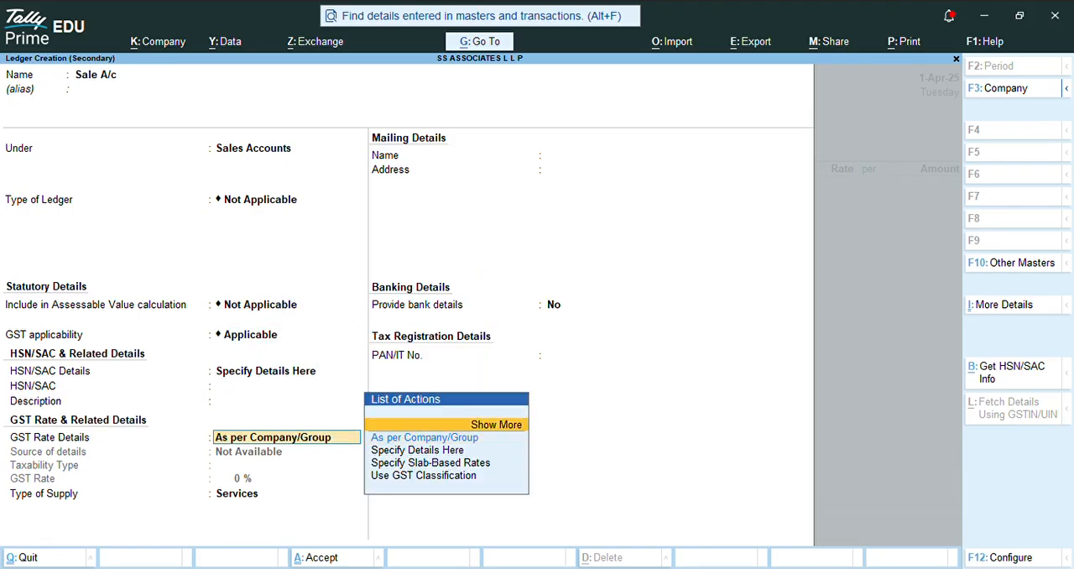
{"action": "key", "text": "Down"}
{"action": "key", "text": "Down"}
{"action": "key", "text": "Return"}
Step: Set the GST rate to 18%, change the type of supply and save the Sale A/c ledger into the voucher
{"action": "key", "text": "Return"}
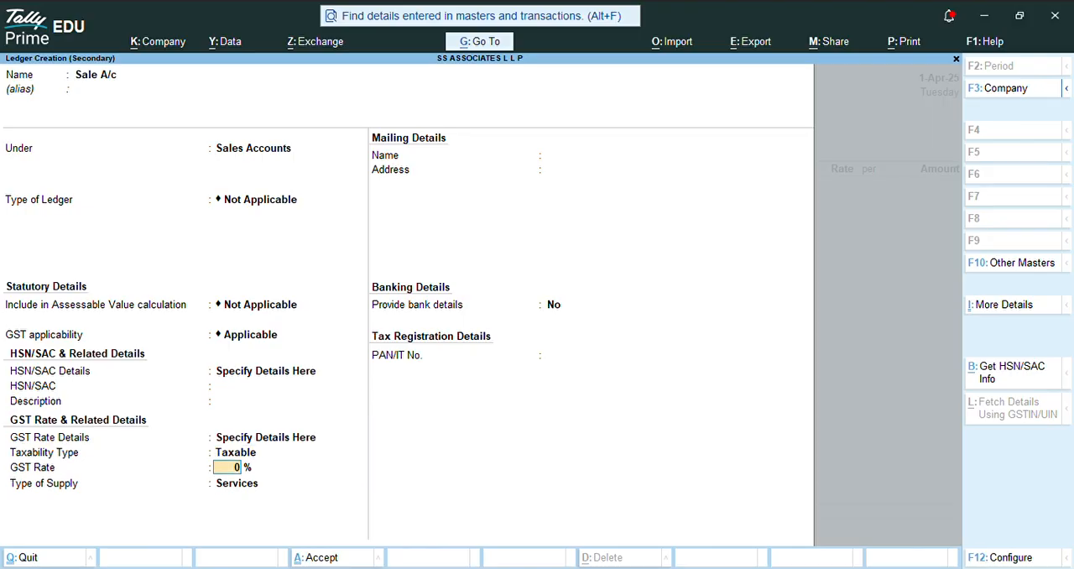
{"action": "type", "text": "18"}
{"action": "key", "text": "Return"}
{"action": "key", "text": "Up"}
{"action": "key", "text": "Return"}
{"action": "key", "text": "ctrl+a"}
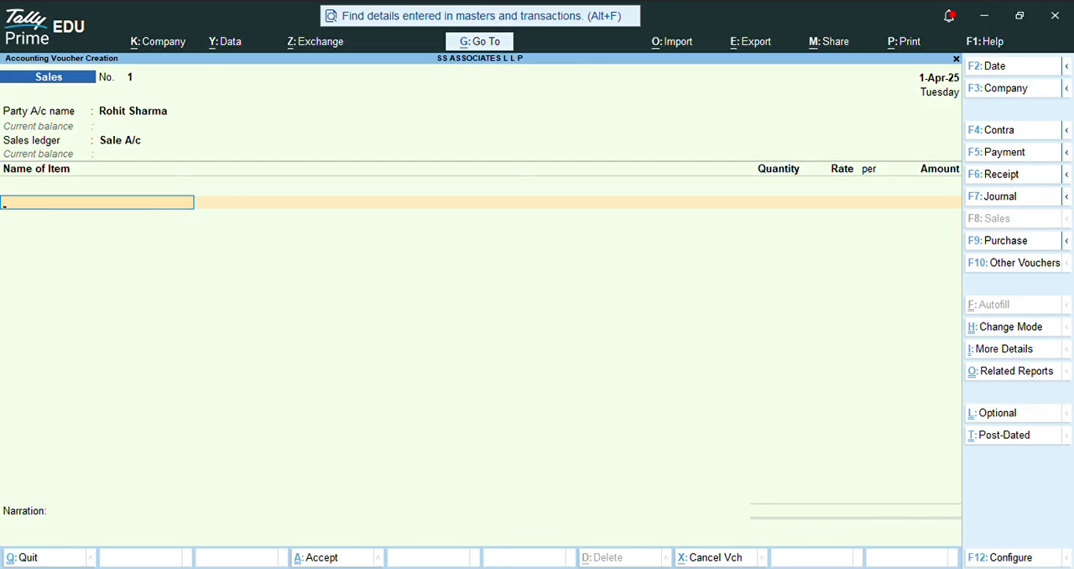
Step: Begin a new stock item named Granite Slabs from the voucher and keep it under Primary
{"action": "key", "text": "alt+c"}
{"action": "type", "text": "Granite"}
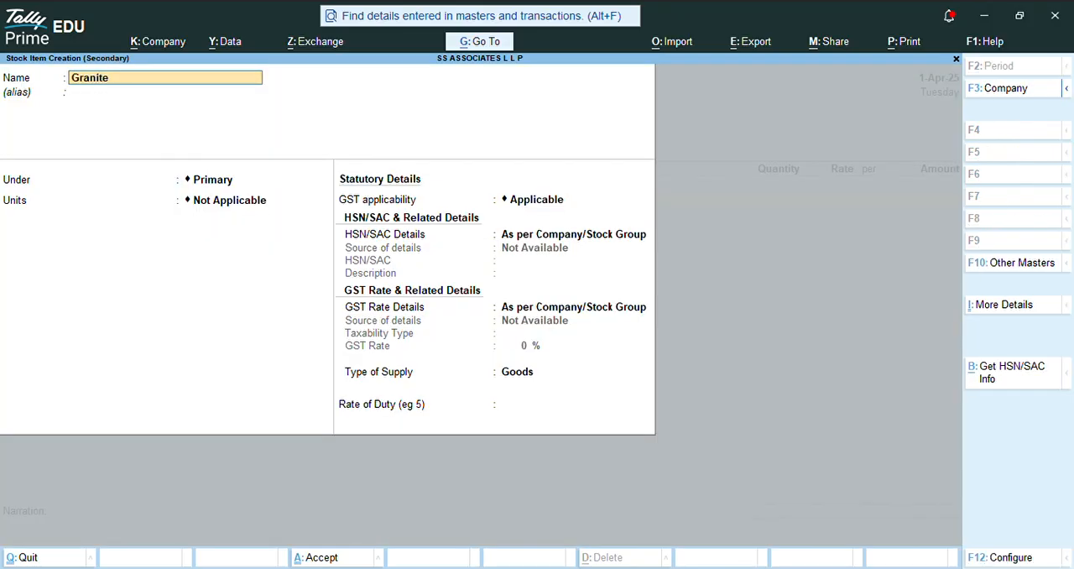
{"action": "type", "text": " Slabs"}
{"action": "key", "text": "Return"}
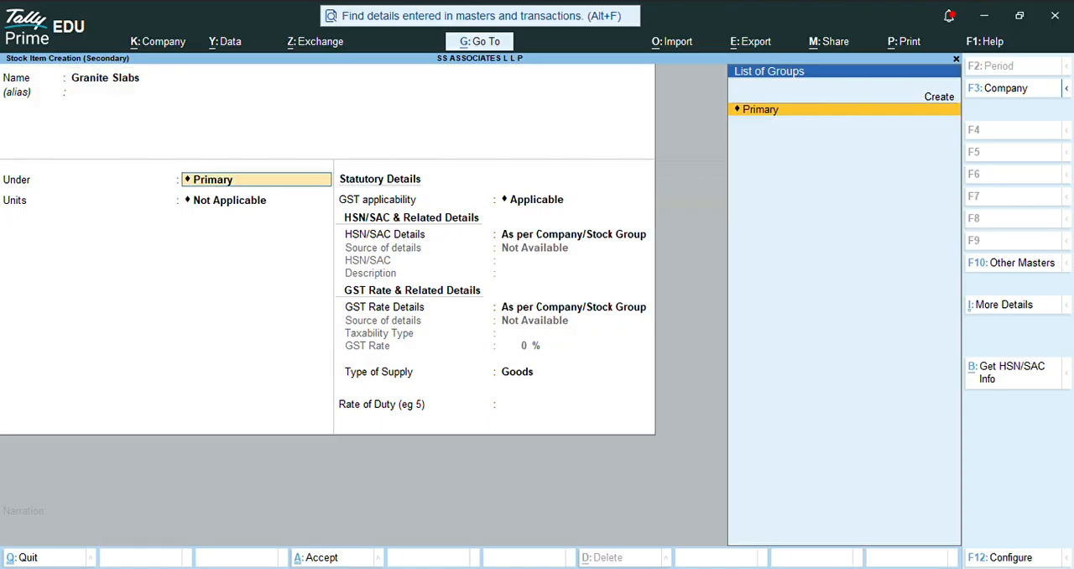
{"action": "key", "text": "Return"}
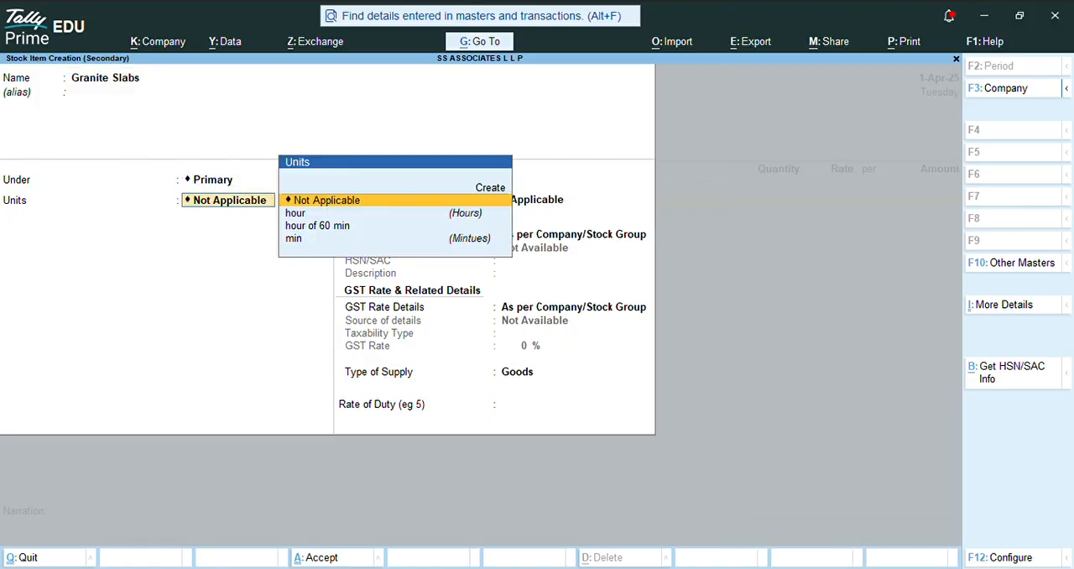
Step: Start a new unit for Granite Slabs with type Simple and symbol sqf
{"action": "key", "text": "Up"}
{"action": "key", "text": "Return"}
{"action": "type", "text": "s"}
{"action": "key", "text": "BackSpace"}
{"action": "key", "text": "Down"}
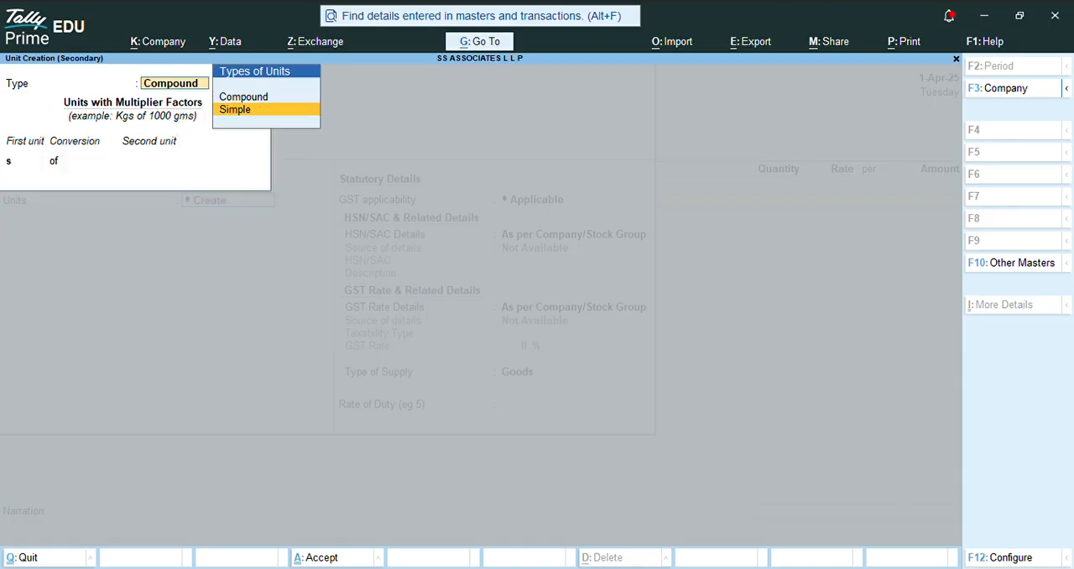
{"action": "key", "text": "Return"}
{"action": "type", "text": "sqft"}
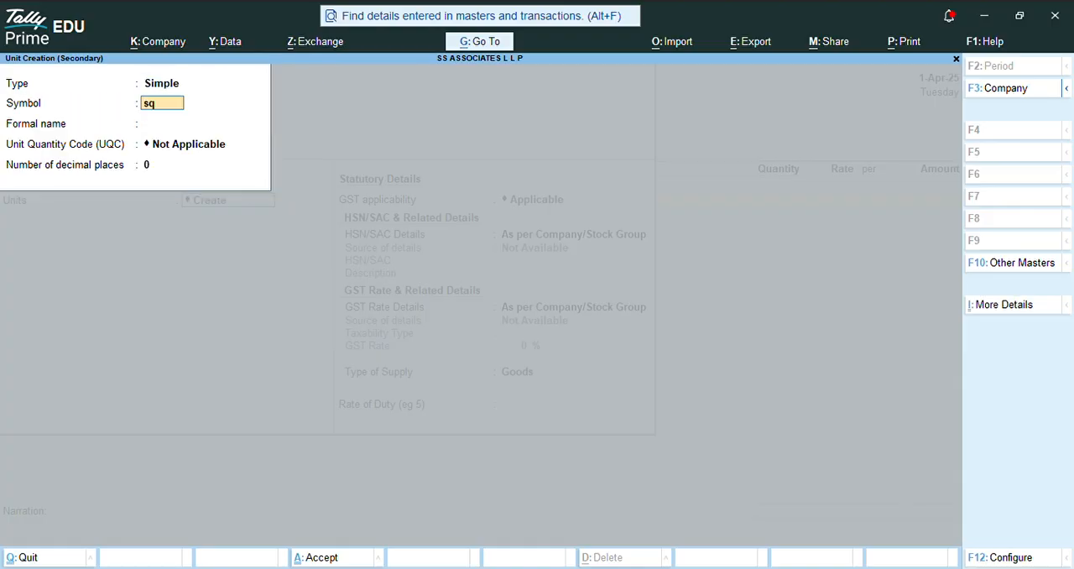
{"action": "key", "text": "BackSpace"}
{"action": "key", "text": "BackSpace"}
{"action": "type", "text": "f"}
{"action": "key", "text": "Return"}
Step: Choose a square-measure Unit Quantity Code for the sqf unit, then save the unit and the Granite Slabs item
{"action": "type", "text": "sq"}
{"action": "key", "text": "Down"}
{"action": "key", "text": "Down"}
{"action": "key", "text": "Up"}
{"action": "key", "text": "Up"}
{"action": "key", "text": "Up"}
{"action": "key", "text": "Down"}
{"action": "key", "text": "Return"}
{"action": "key", "text": "ctrl+a"}
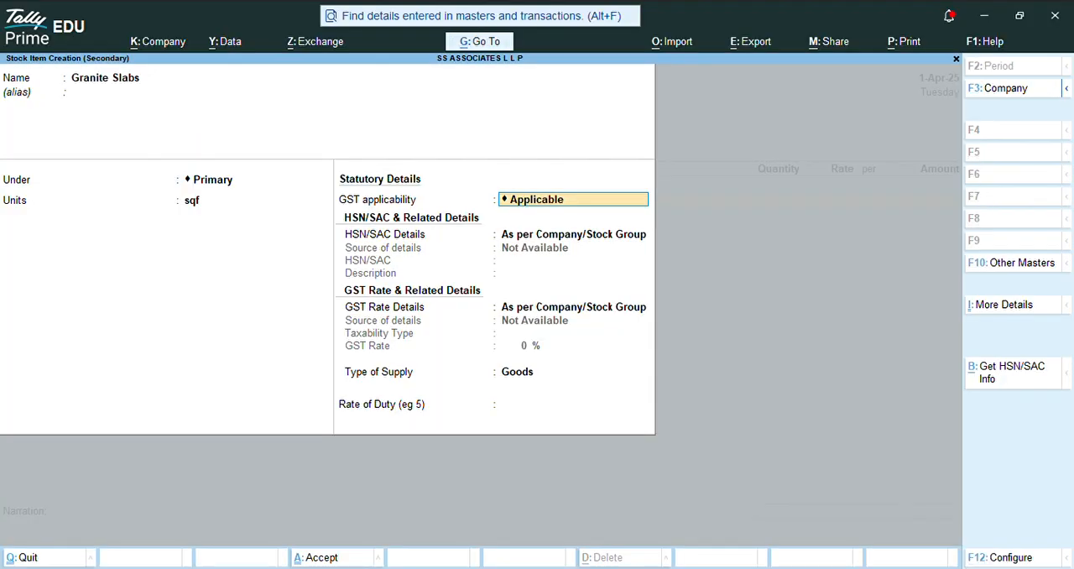
{"action": "key", "text": "ctrl+a"}
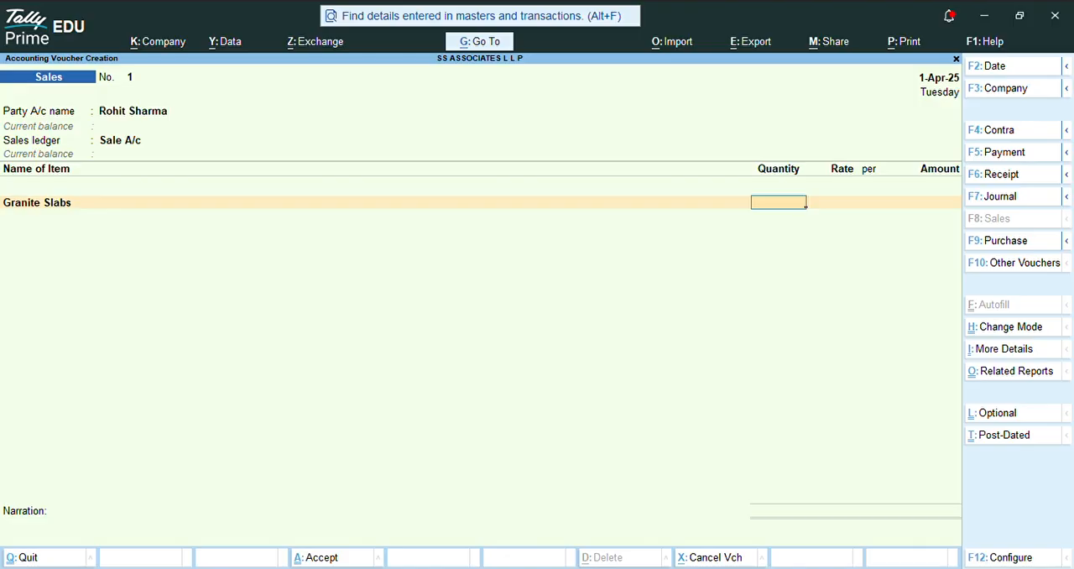
Step: Enter a quantity of 5,000 sqf at a rate of 50 for Granite Slabs and end the item entries
{"action": "type", "text": "5000"}
{"action": "key", "text": "Return"}
{"action": "type", "text": "50"}
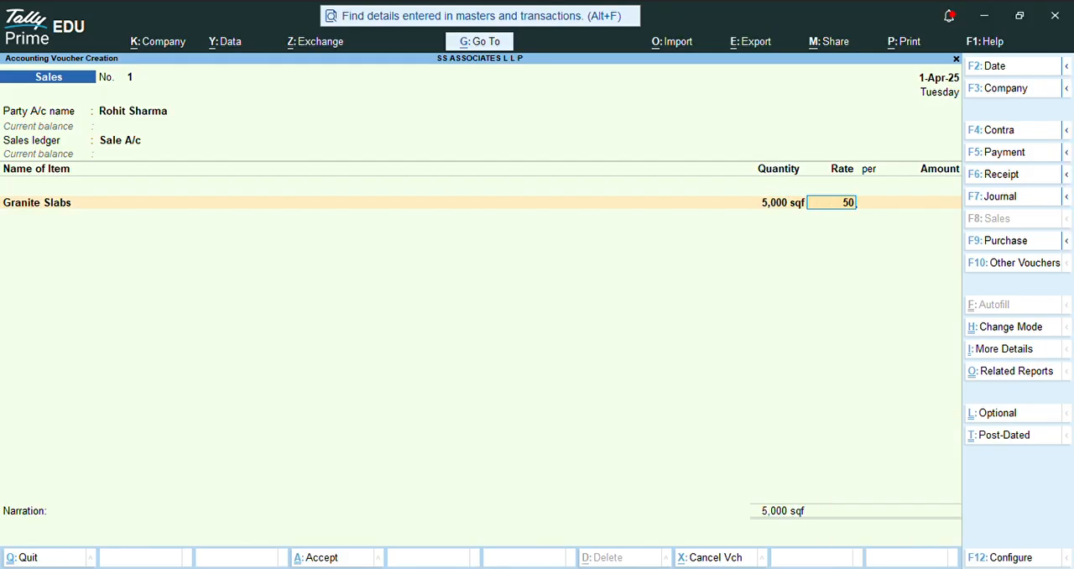
{"action": "key", "text": "Return"}
{"action": "key", "text": "Return"}
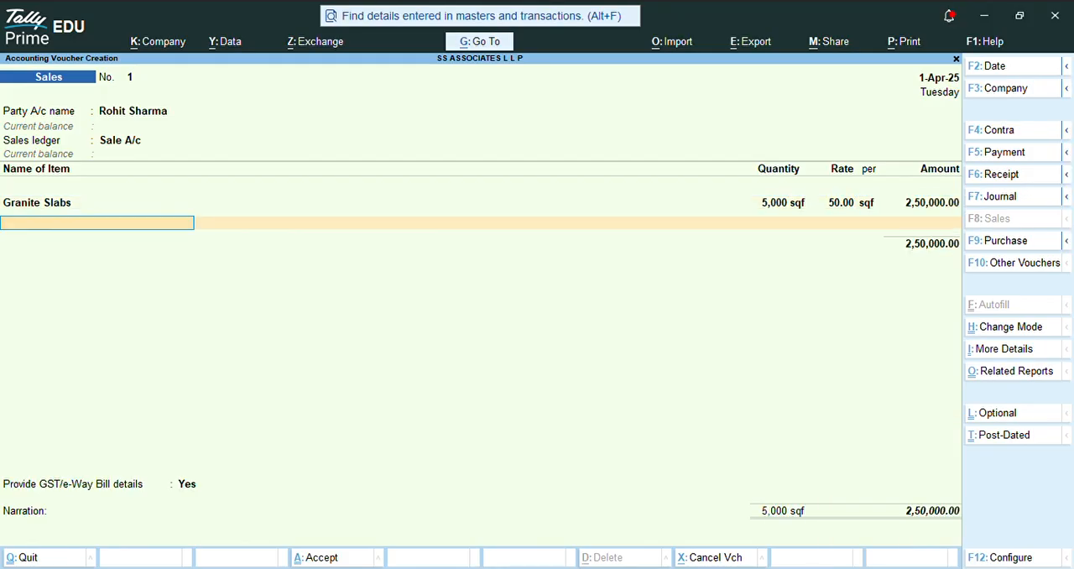
{"action": "key", "text": "Return"}
Step: Begin a new tax ledger named Tax Cgst from the Sales voucher
{"action": "type", "text": "Ta"}
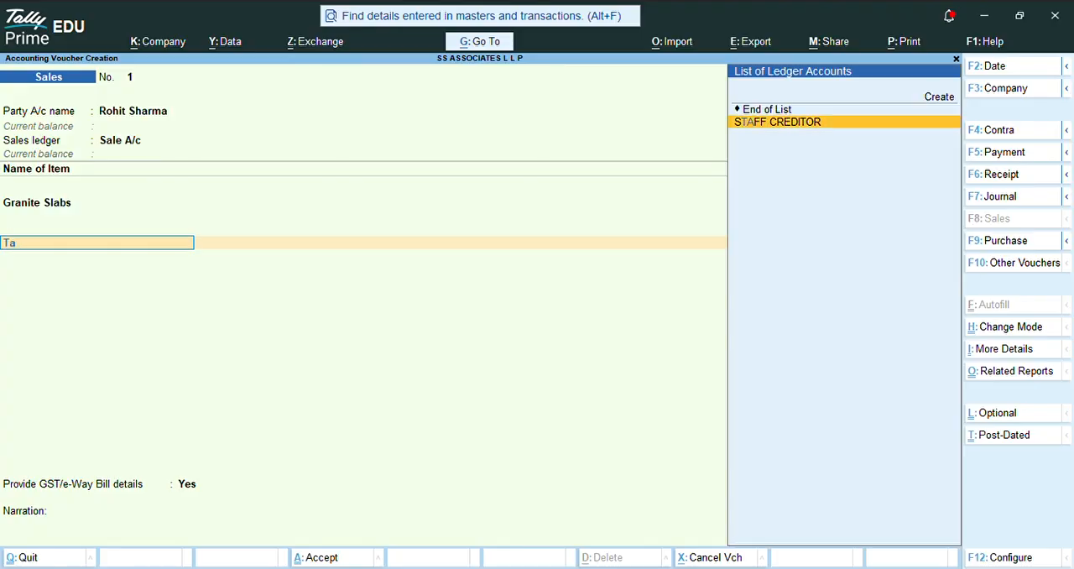
{"action": "key", "text": "Up"}
{"action": "key", "text": "Return"}
{"action": "type", "text": "T"}
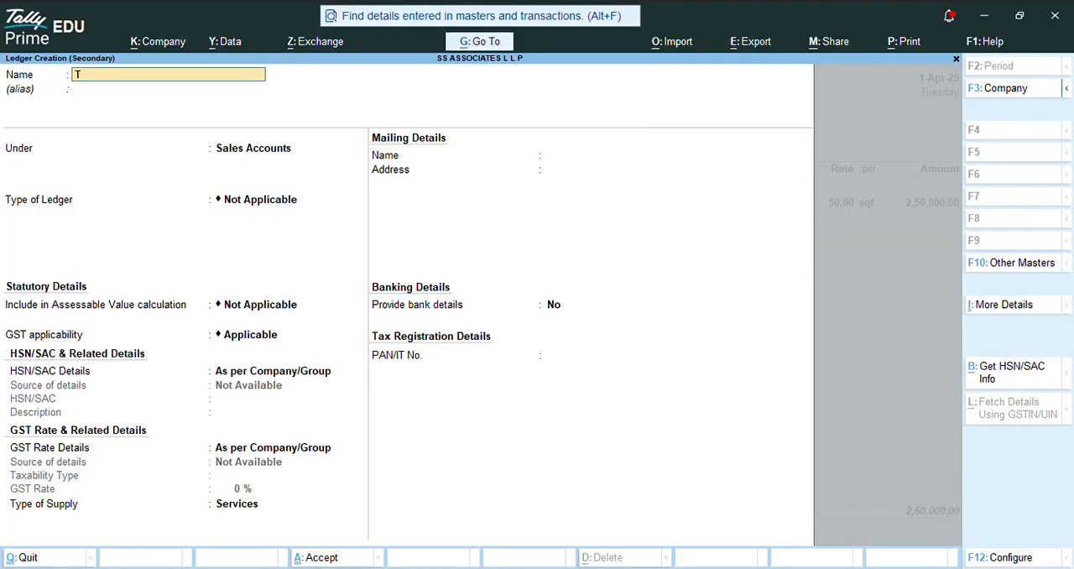
{"action": "type", "text": "ax cgst"}
{"action": "key", "text": "Return"}
{"action": "key", "text": "Return"}
Step: Place the Tax Cgst ledger under the Duties & Taxes group
{"action": "type", "text": "D"}
{"action": "key", "text": "Down"}
{"action": "key", "text": "Down"}
{"action": "key", "text": "Down"}
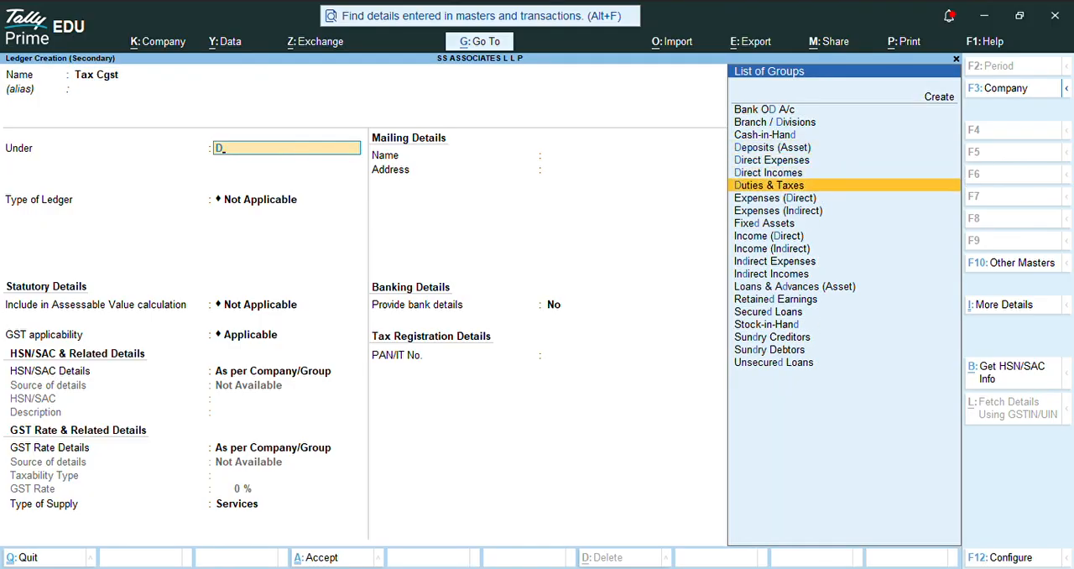
{"action": "key", "text": "Return"}
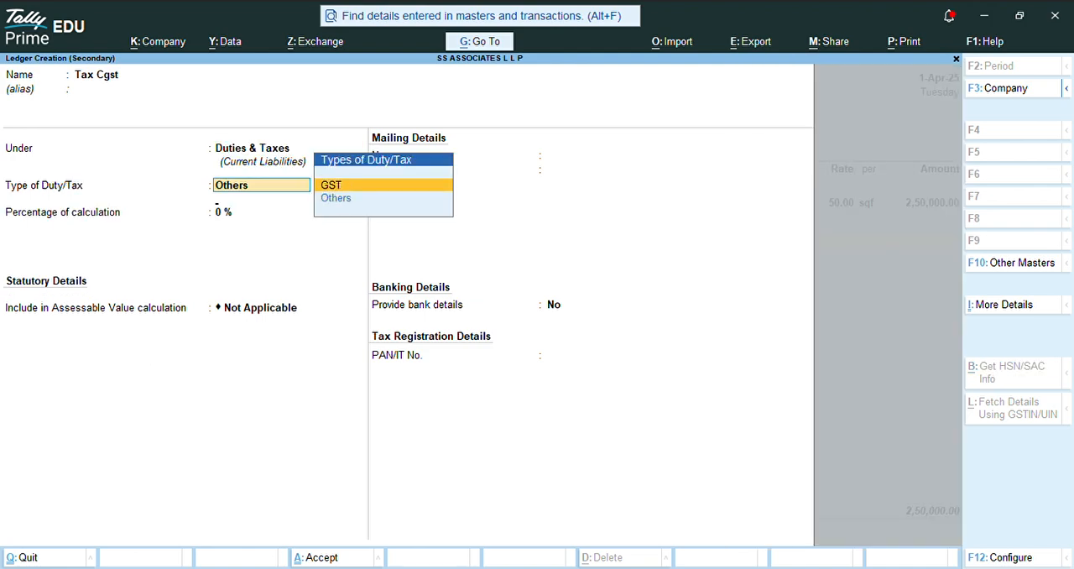
Step: Set the duty type to GST and the tax type to CGST, then save the ledger and add it to the voucher
{"action": "key", "text": "Return"}
{"action": "key", "text": "Up"}
{"action": "key", "text": "Return"}
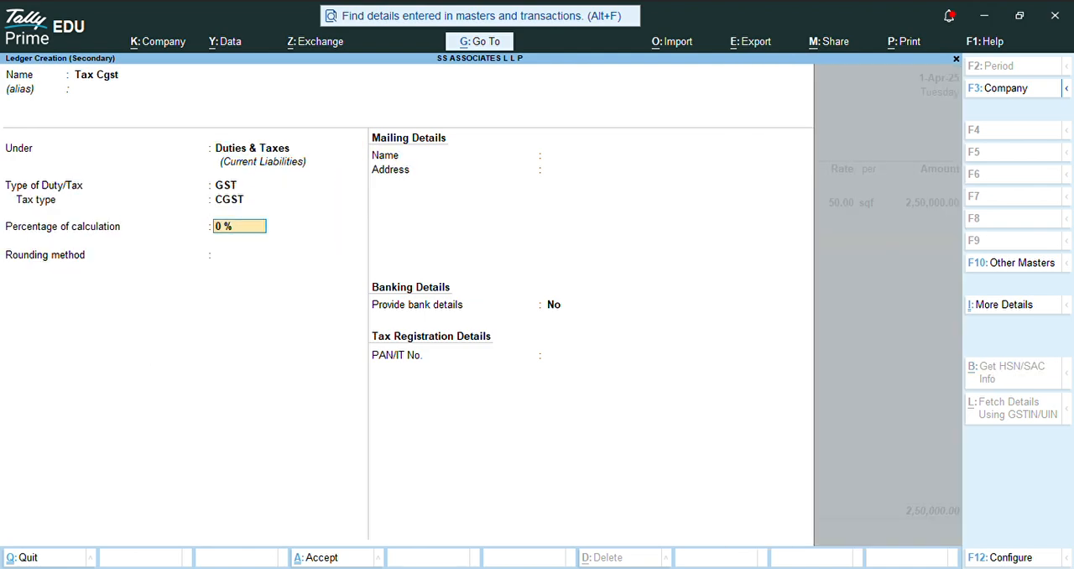
{"action": "key", "text": "ctrl+a"}
{"action": "key", "text": "Return"}
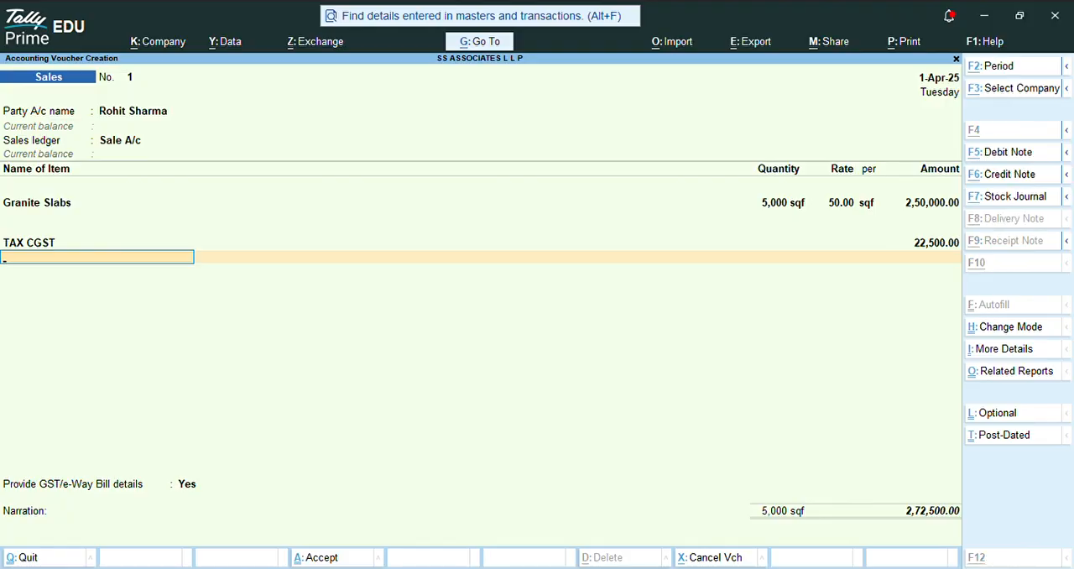
Step: Begin a new tax ledger named Tax Sgst from the Sales voucher and place it under the Duties & Taxes group
{"action": "key", "text": "alt+c"}
{"action": "type", "text": "Tax Sgst"}
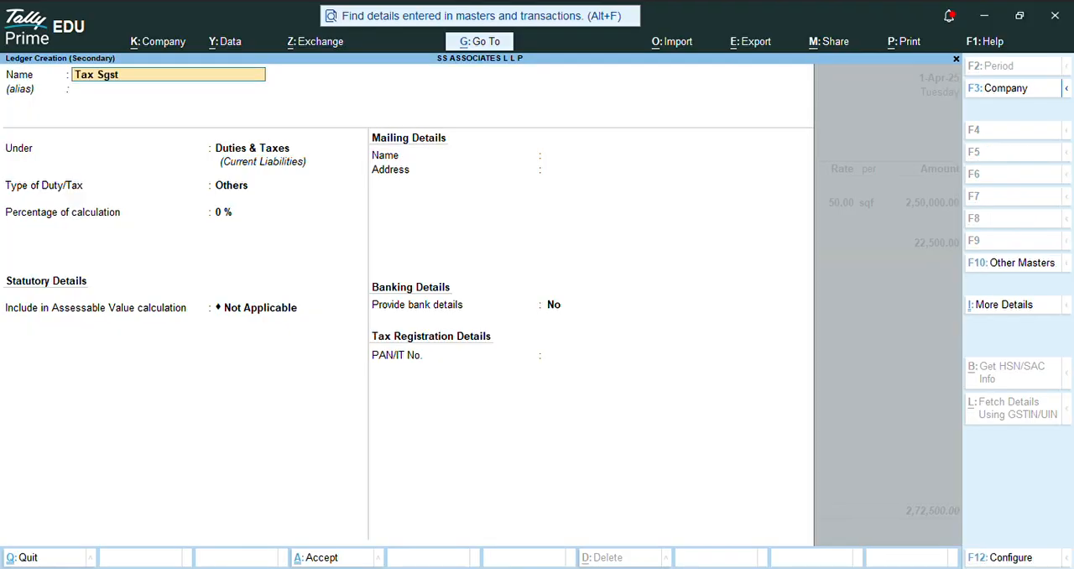
{"action": "key", "text": "Return"}
{"action": "type", "text": "D"}
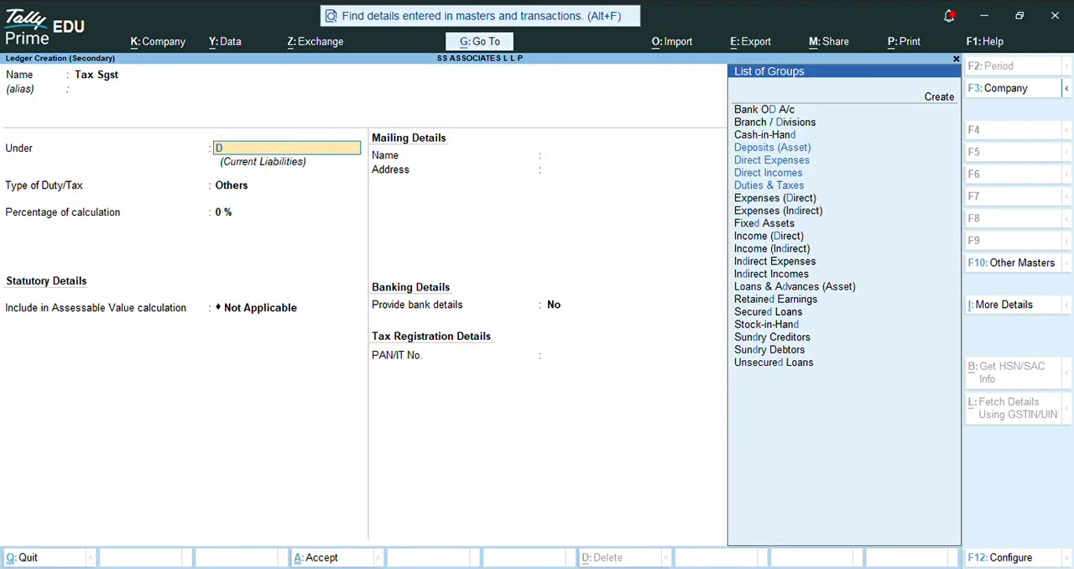
{"action": "type", "text": "u"}
{"action": "key", "text": "Return"}
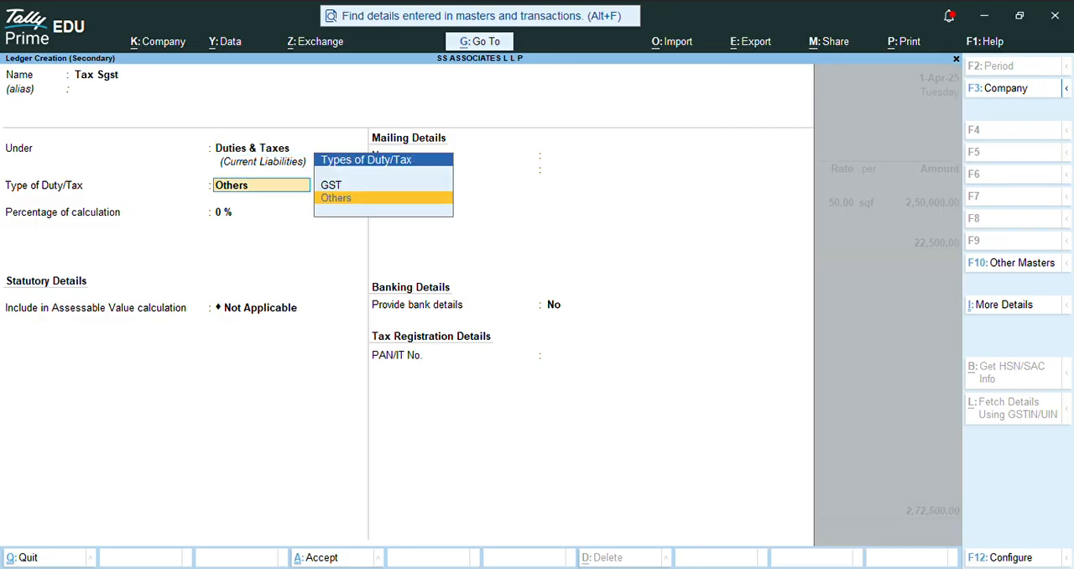
Step: Set the ledger's duty type to GST and its tax type to SGST/UTGST, then save it into the Sales voucher
{"action": "key", "text": "Up"}
{"action": "key", "text": "Return"}
{"action": "key", "text": "Down"}
{"action": "key", "text": "Down"}
{"action": "key", "text": "Down"}
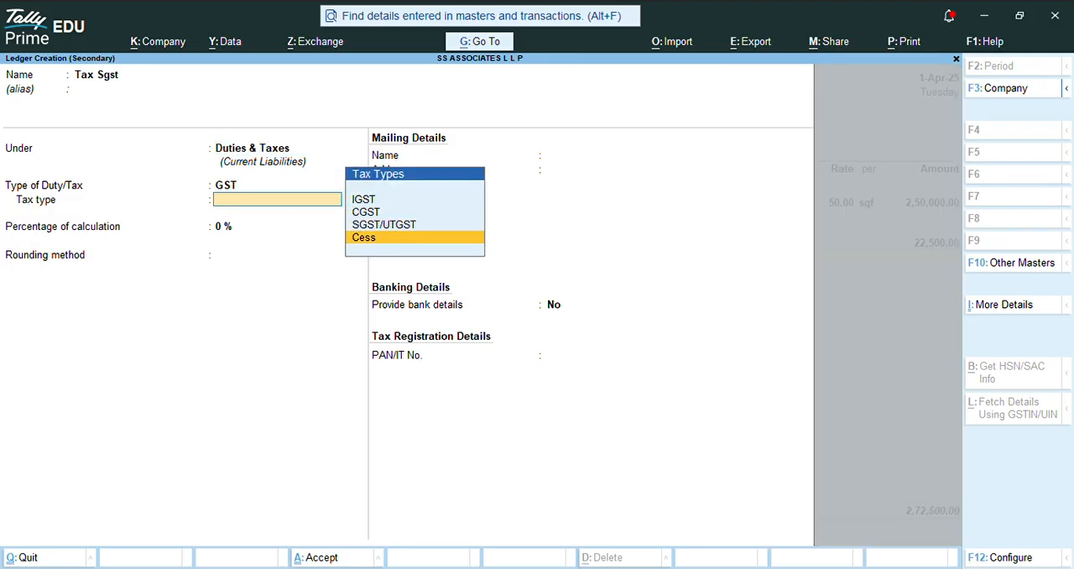
{"action": "key", "text": "Up"}
{"action": "key", "text": "Return"}
{"action": "key", "text": "ctrl+a"}
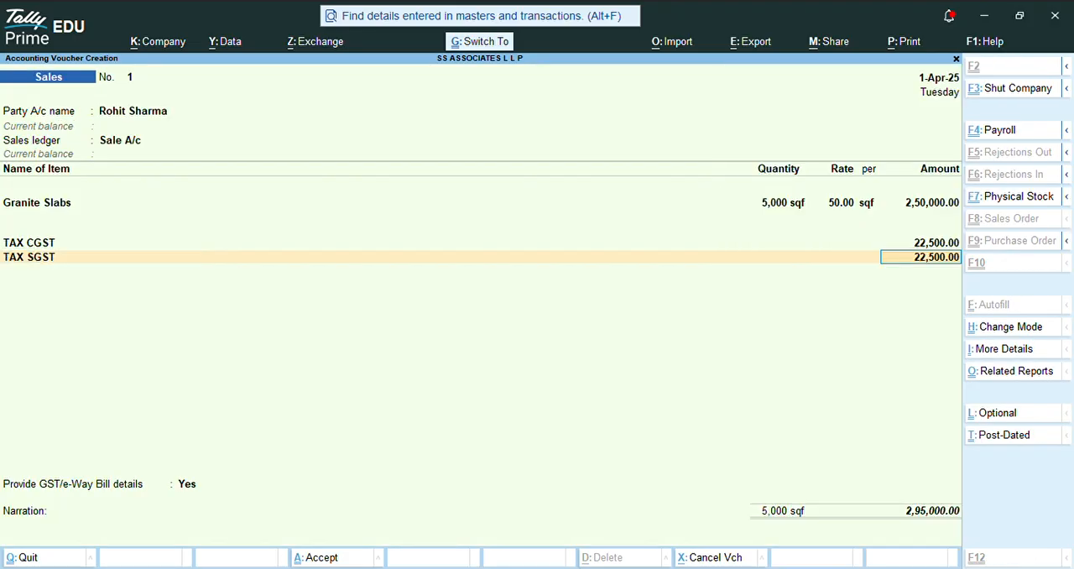
Step: End the tax entries, set Provide GST/e-Way Bill details to No, and save the Sales voucher
{"action": "key", "text": "Return"}
{"action": "key", "text": "Return"}
{"action": "key", "text": "Up"}
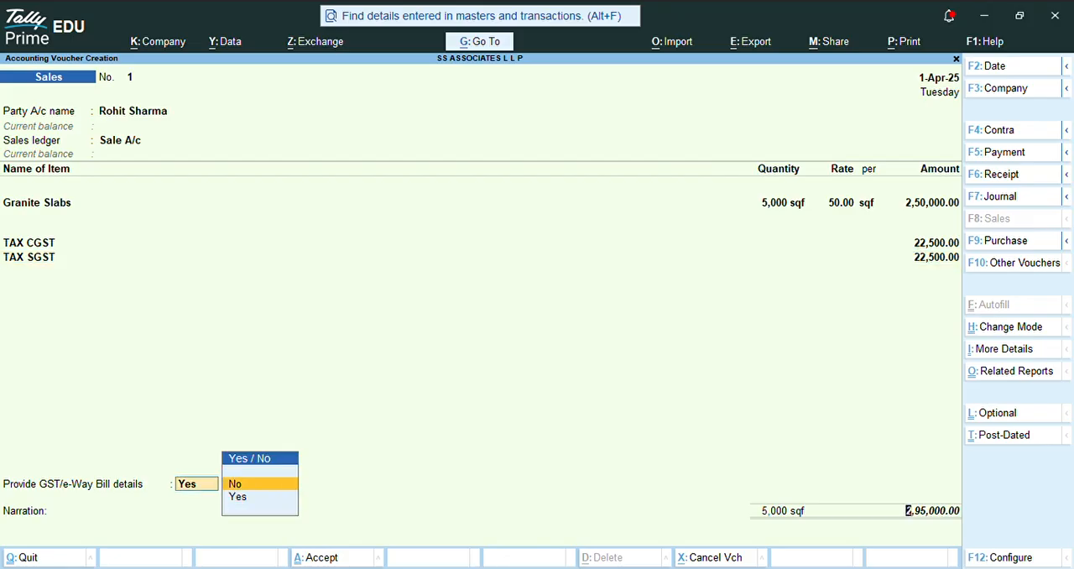
{"action": "key", "text": "Return"}
{"action": "key", "text": "ctrl+a"}
{"action": "key", "text": "y"}
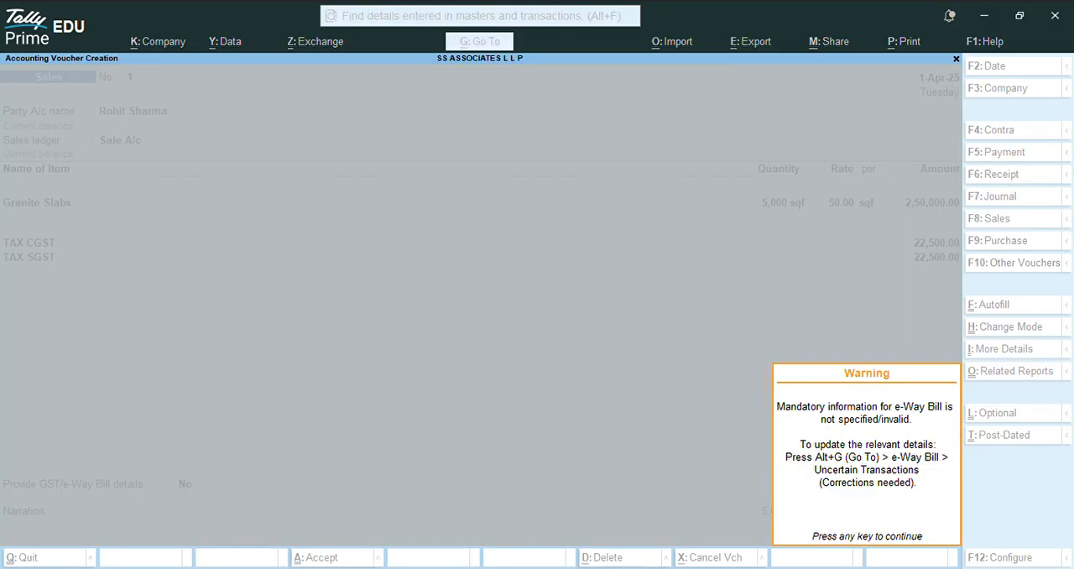
{"action": "key", "text": "Return"}
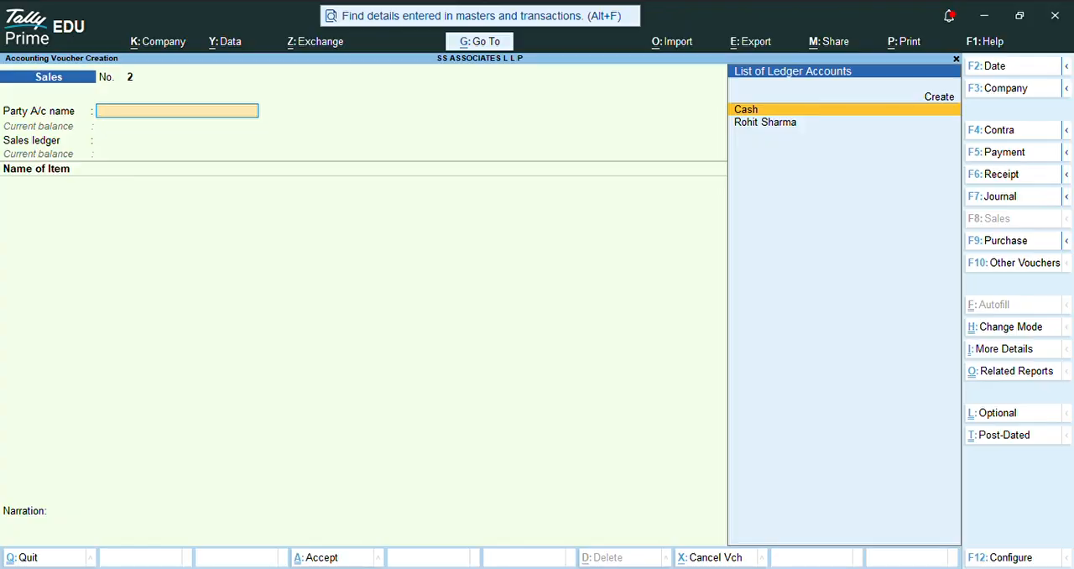
Step: Start a Purchase voucher with supplier invoice number 10 dated 1-Apr-25
{"action": "key", "text": "F9"}
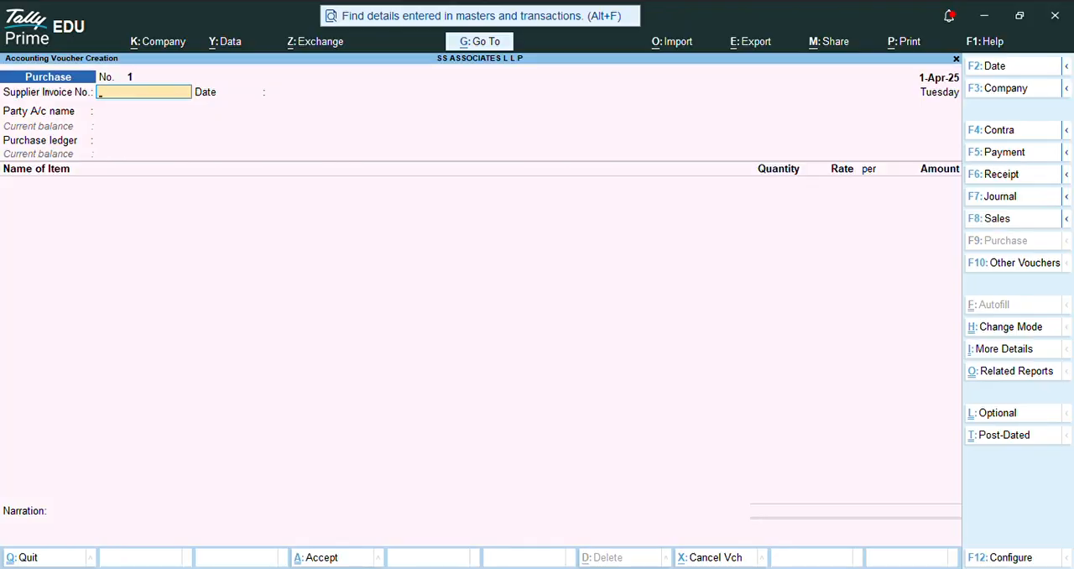
{"action": "type", "text": "10"}
{"action": "key", "text": "Return"}
Step: Begin a new party ledger named S S Minerals under the Sundry Creditors group
{"action": "key", "text": "Return"}
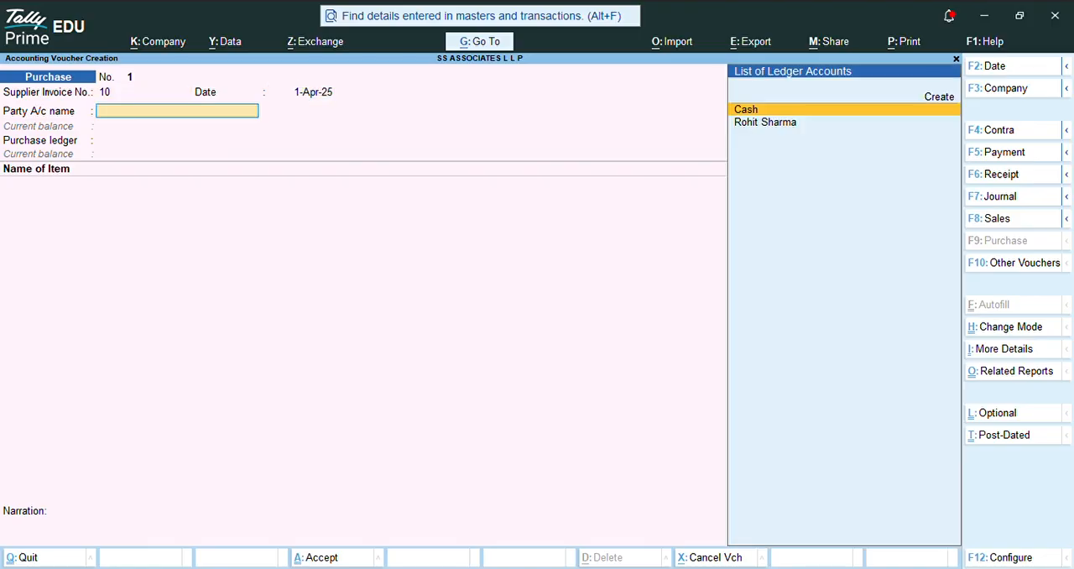
{"action": "key", "text": "Up"}
{"action": "key", "text": "Return"}
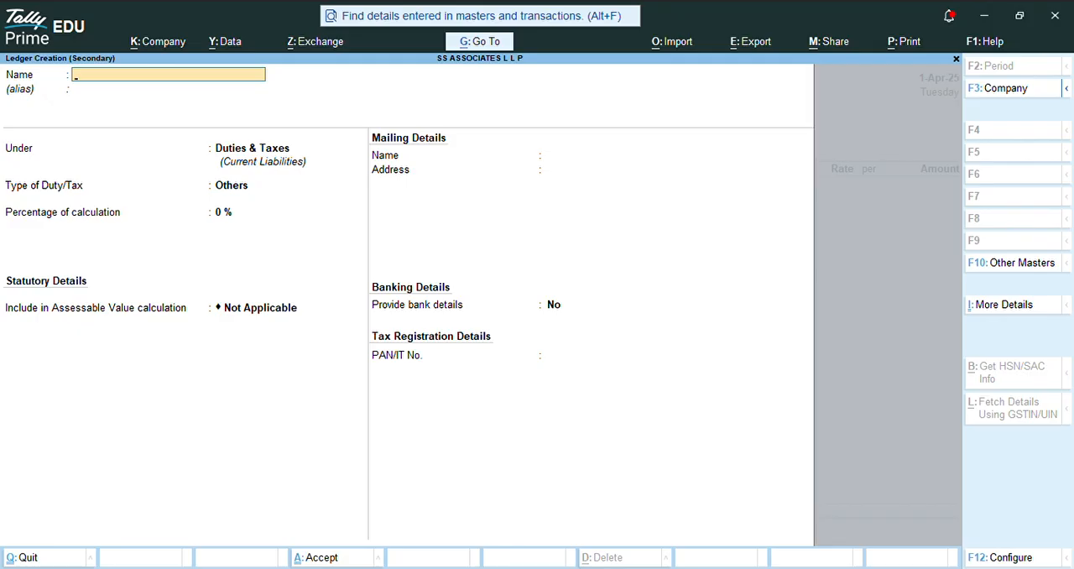
{"action": "type", "text": "S Sai"}
{"action": "key", "text": "BackSpace"}
{"action": "key", "text": "BackSpace"}
{"action": "type", "text": "Minerals"}
{"action": "key", "text": "Return"}
{"action": "key", "text": "Return"}
{"action": "type", "text": "Sun"}
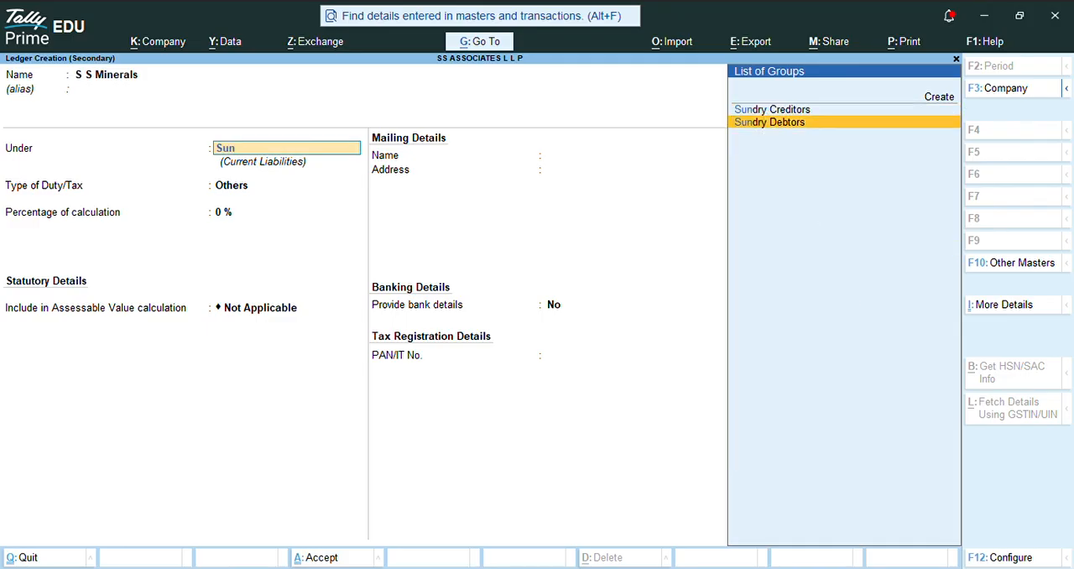
{"action": "key", "text": "Up"}
{"action": "key", "text": "Return"}
Step: Turn off bill-by-bill balances, set the registration type to Unregistered/Consumer, save the supplier ledger and accept its party details
{"action": "type", "text": "n"}
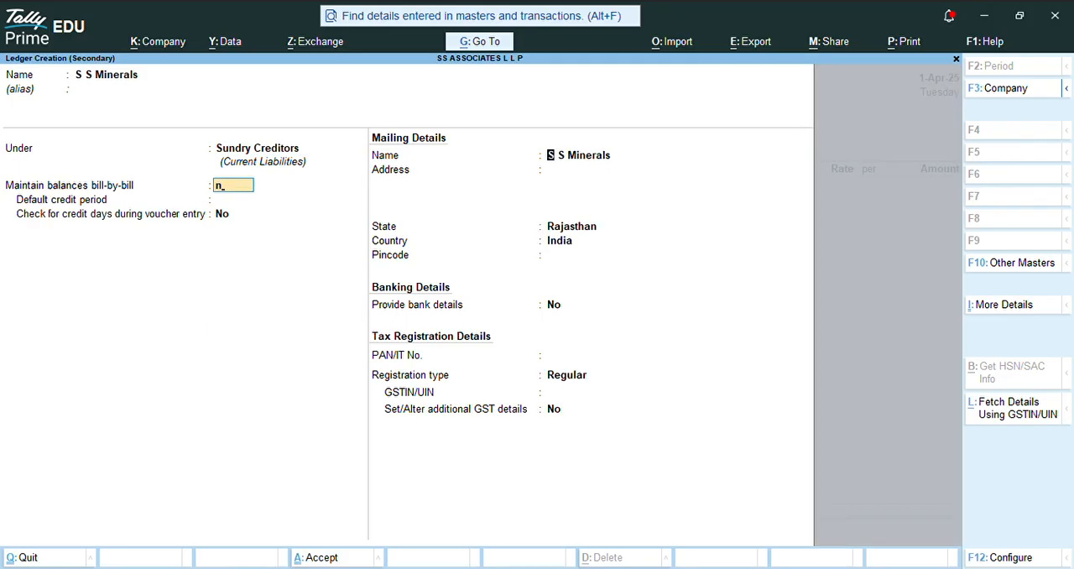
{"action": "key", "text": "Return"}
{"action": "key", "text": "Return"}
{"action": "key", "text": "Return"}
{"action": "key", "text": "Return"}
{"action": "key", "text": "Return"}
{"action": "key", "text": "Return"}
{"action": "key", "text": "Return"}
{"action": "key", "text": "Return"}
{"action": "key", "text": "Down"}
{"action": "key", "text": "Return"}
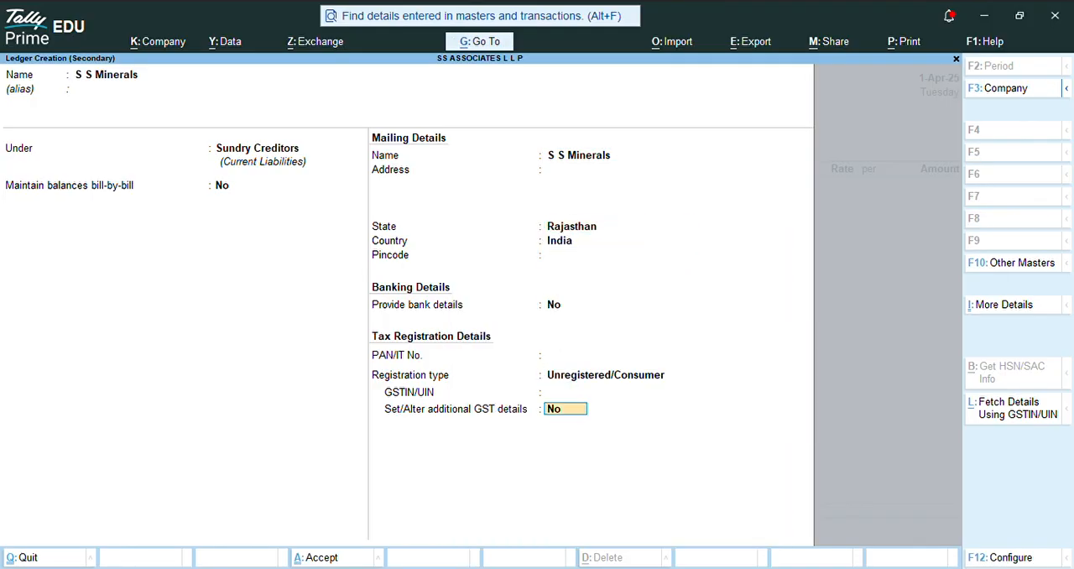
{"action": "key", "text": "Return"}
{"action": "key", "text": "ctrl+a"}
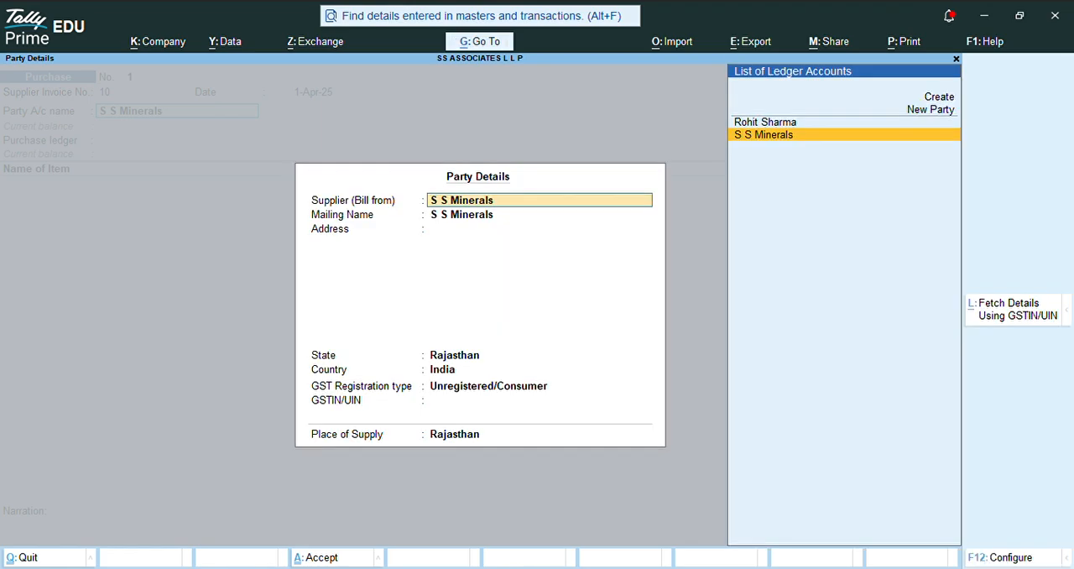
{"action": "key", "text": "ctrl+a"}
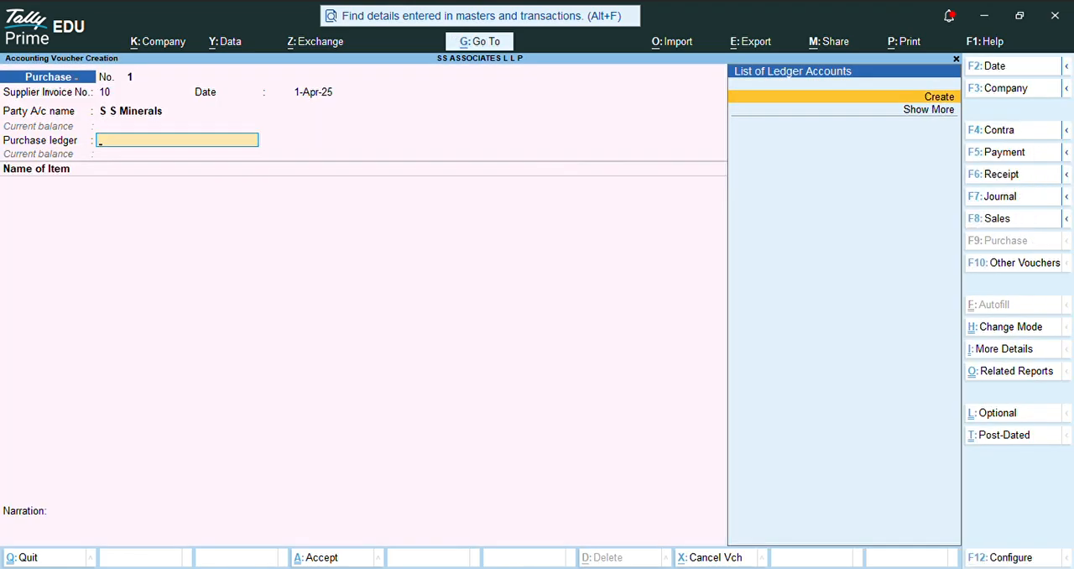
Step: Begin a new purchase ledger named Granite Block 5% from the Purchase voucher
{"action": "key", "text": "Return"}
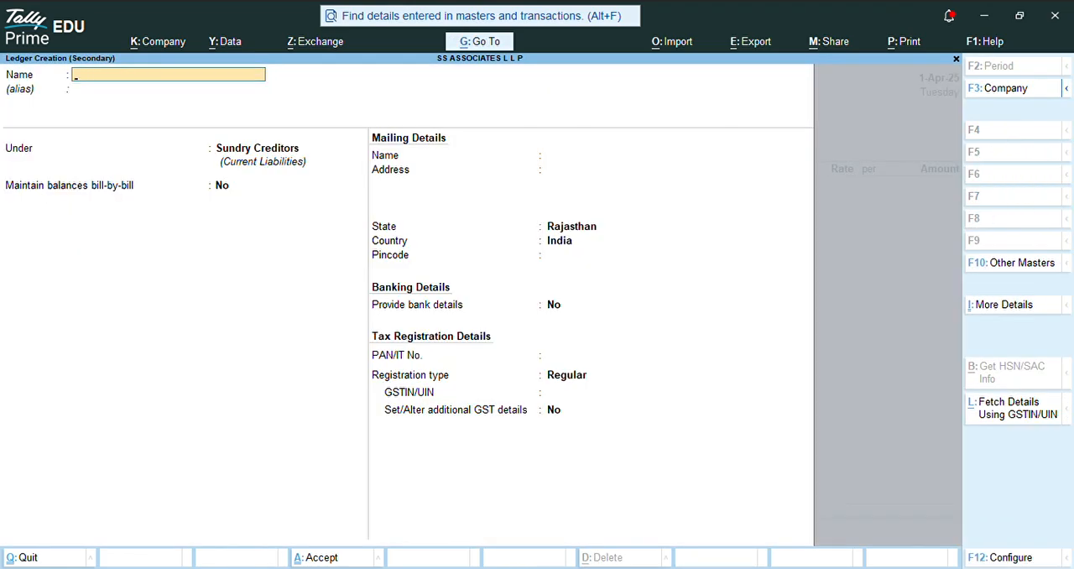
{"action": "type", "text": "Granite Block 5%"}
{"action": "key", "text": "Return"}
Step: Place the Granite Block 5% ledger under Purchase Accounts, keeping the default ledger type and assessable value setting
{"action": "key", "text": "Return"}
{"action": "type", "text": "Sun"}
{"action": "key", "text": "BackSpace"}
{"action": "key", "text": "BackSpace"}
{"action": "key", "text": "BackSpace"}
{"action": "type", "text": "Pu"}
Step: Keep GST applicable and set the HSN/SAC details to Specify Details Here, leaving the code and description blank
{"action": "key", "text": "Return"}
{"action": "key", "text": "Return"}
{"action": "key", "text": "Return"}
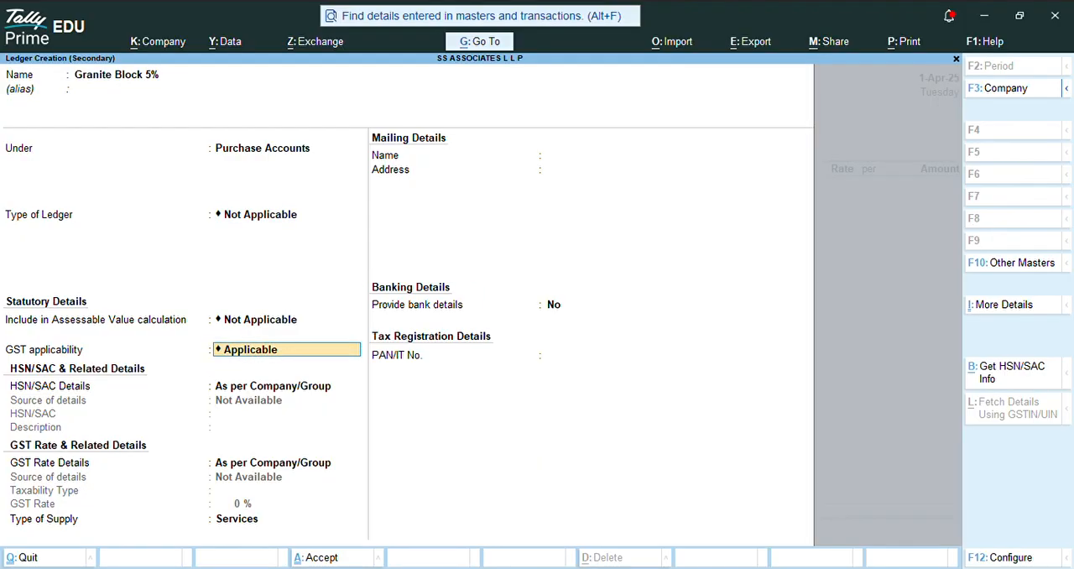
{"action": "key", "text": "Return"}
{"action": "key", "text": "Down"}
{"action": "key", "text": "Return"}
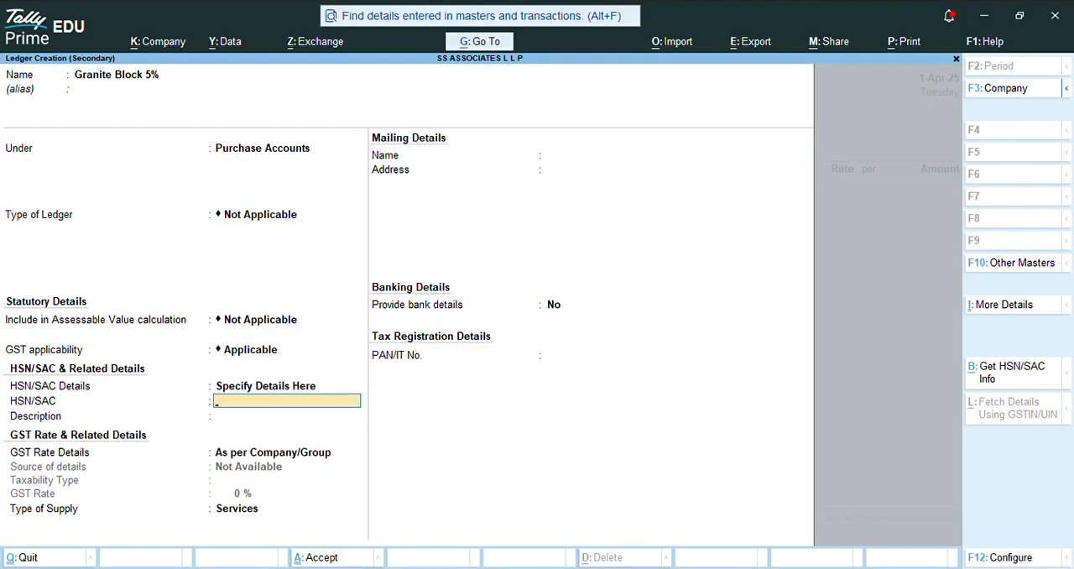
Step: Specify a taxable GST rate of 5% with Goods as the type of supply, then save the purchase ledger
{"action": "key", "text": "Return"}
{"action": "key", "text": "Return"}
{"action": "key", "text": "Down"}
{"action": "key", "text": "Return"}
{"action": "key", "text": "Return"}
{"action": "type", "text": "5"}
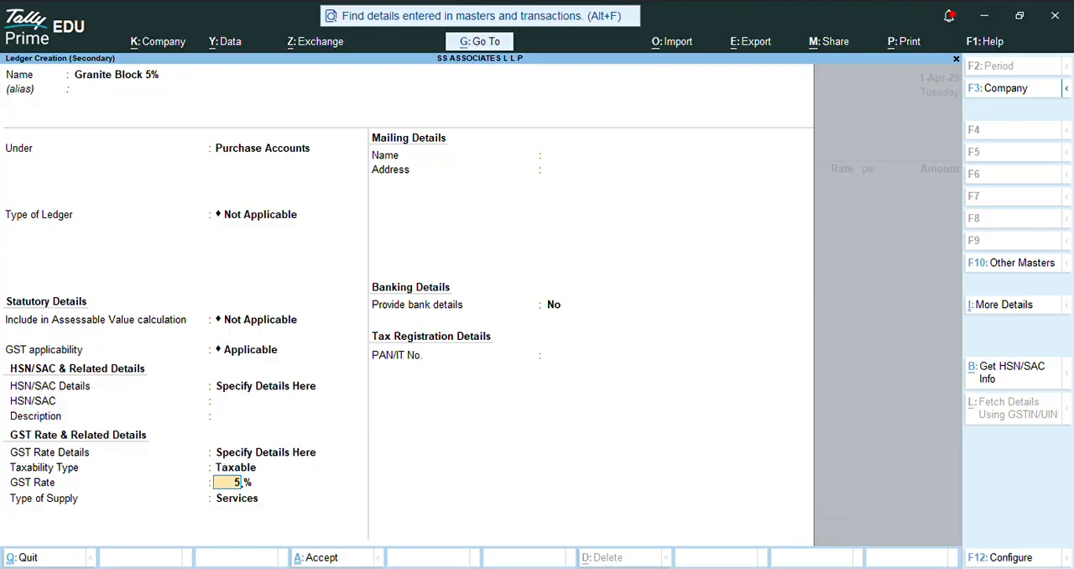
{"action": "key", "text": "Return"}
{"action": "key", "text": "Up"}
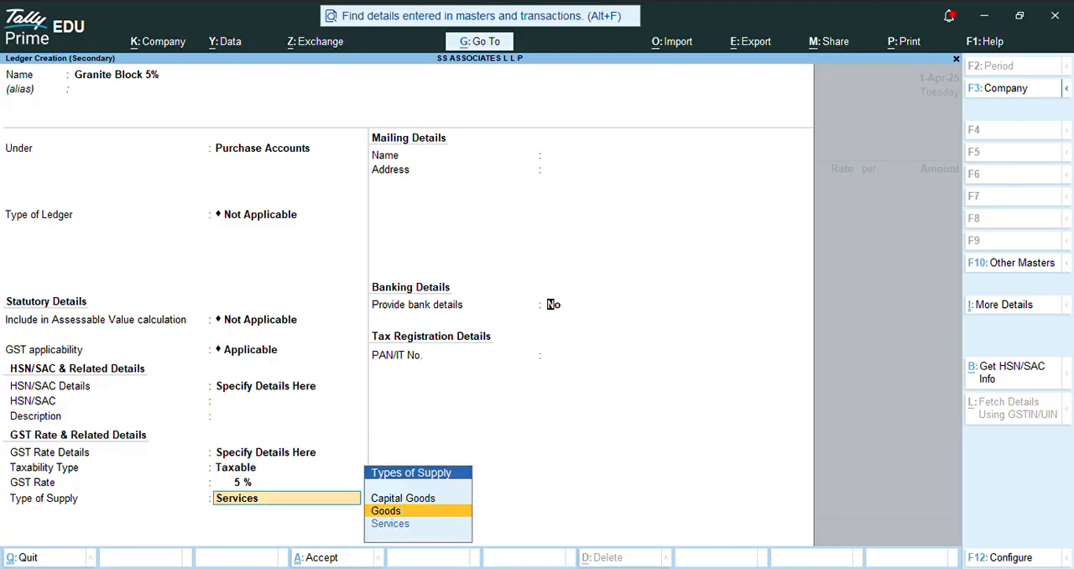
{"action": "key", "text": "Return"}
{"action": "key", "text": "ctrl+a"}
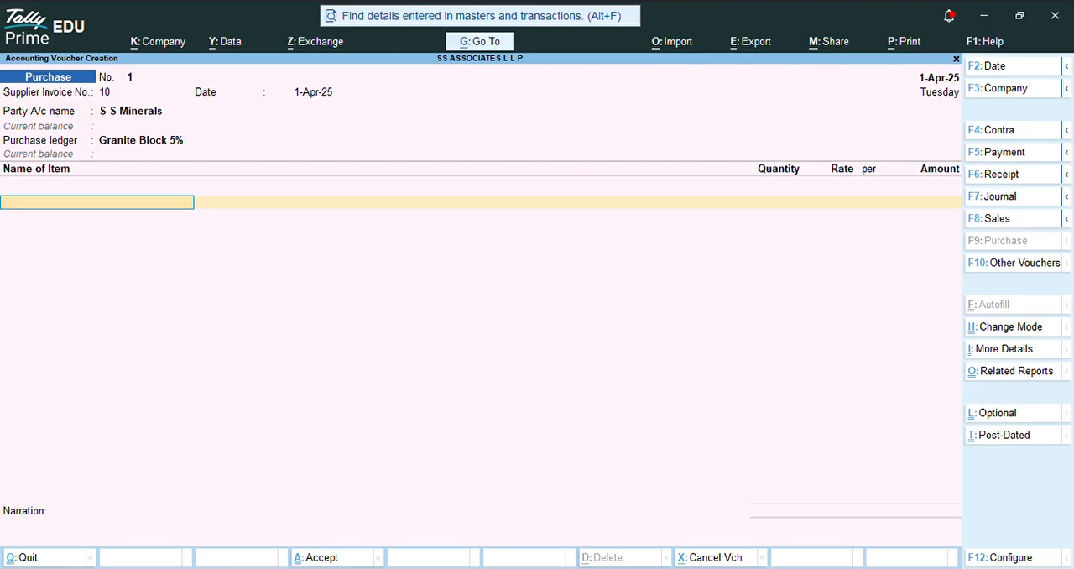
Step: Begin a new stock item named Granite Block under Primary from the Purchase voucher
{"action": "type", "text": "Gra"}
{"action": "key", "text": "Up"}
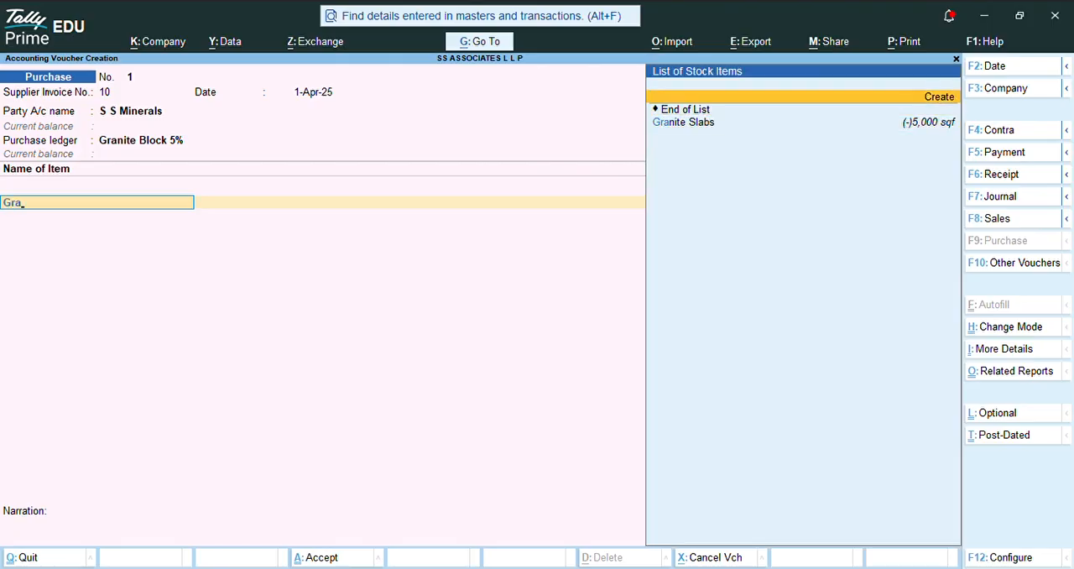
{"action": "key", "text": "Return"}
{"action": "type", "text": "Granitge"}
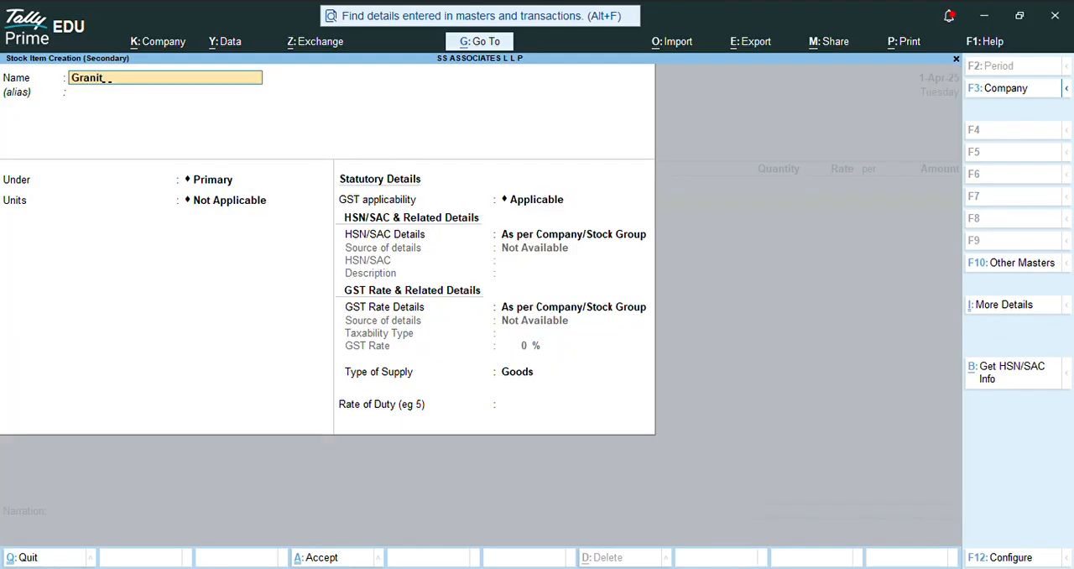
{"action": "key", "text": "BackSpace"}
{"action": "key", "text": "BackSpace"}
{"action": "type", "text": "e"}
{"action": "key", "text": "BackSpace"}
{"action": "type", "text": "e Block"}
{"action": "key", "text": "Return"}
{"action": "key", "text": "Return"}
Step: Create a unit ton with quantity code TON-TONNES for the stock item, then save the item into the voucher
{"action": "key", "text": "Return"}
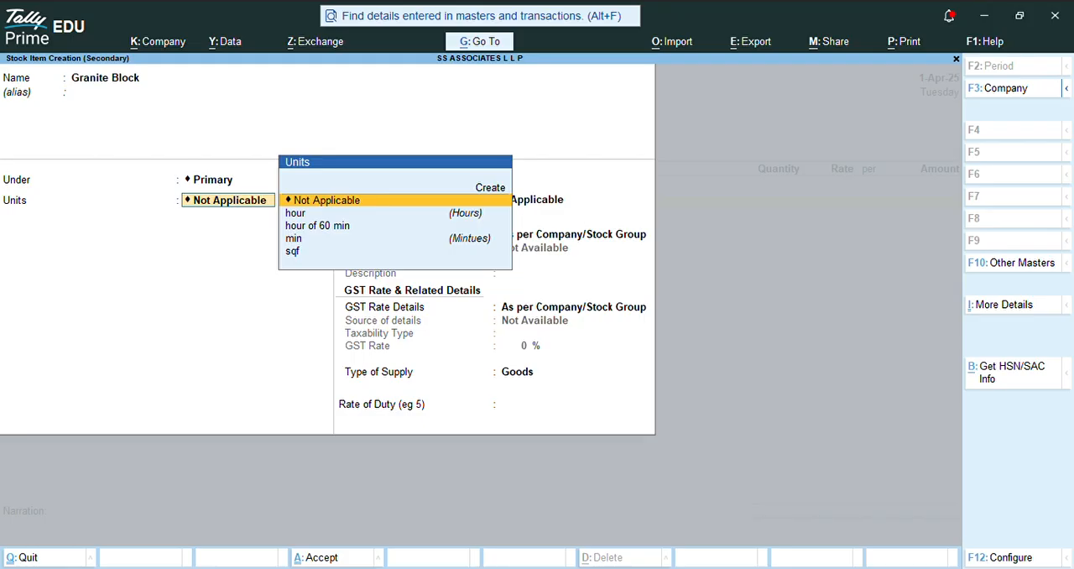
{"action": "key", "text": "Up"}
{"action": "key", "text": "Return"}
{"action": "type", "text": "ton"}
{"action": "key", "text": "Return"}
{"action": "key", "text": "Return"}
{"action": "type", "text": "to"}
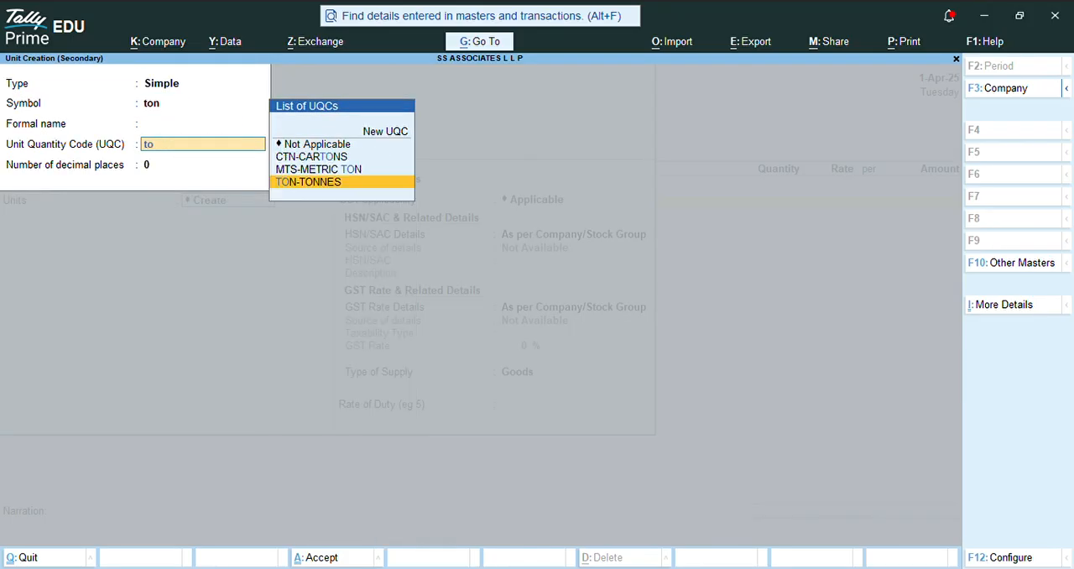
{"action": "key", "text": "Return"}
{"action": "key", "text": "ctrl+a"}
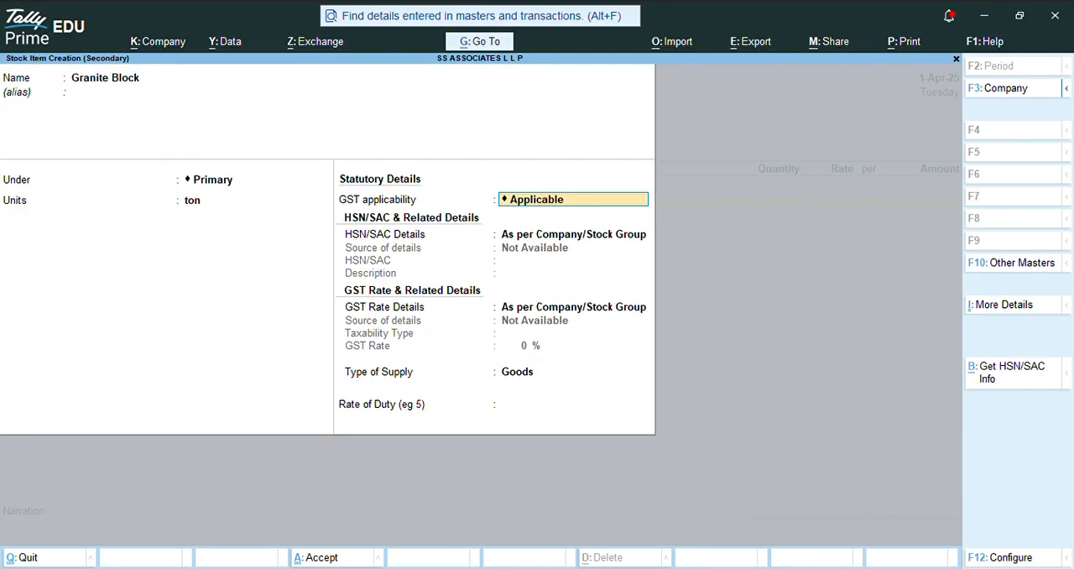
{"action": "key", "text": "Return"}
{"action": "key", "text": "ctrl+a"}
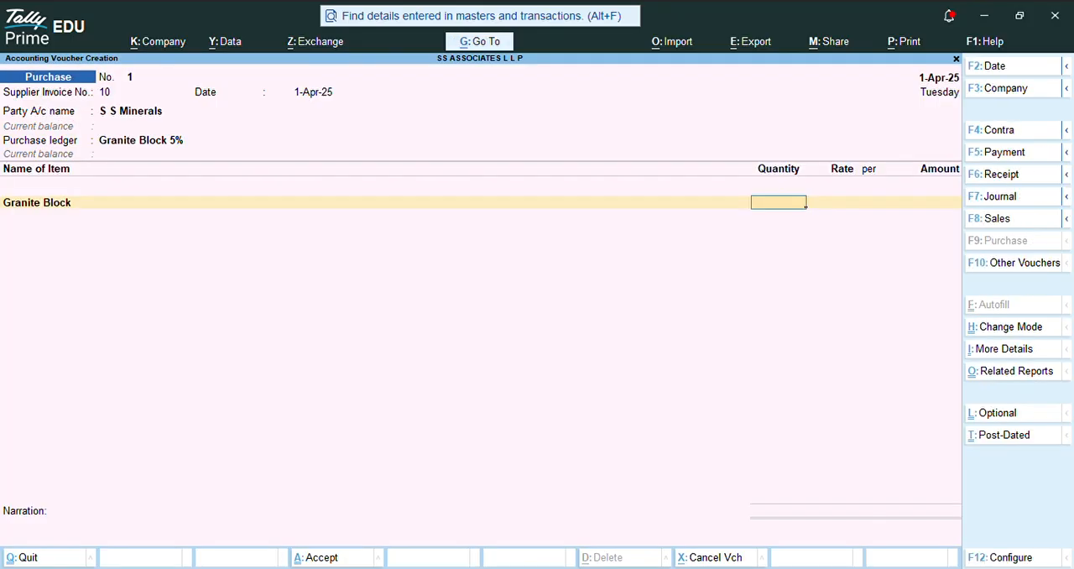
Step: Enter a quantity of 50 ton at a rate of 4,500 for Granite Block and complete the item line
{"action": "type", "text": "50"}
{"action": "key", "text": "Return"}
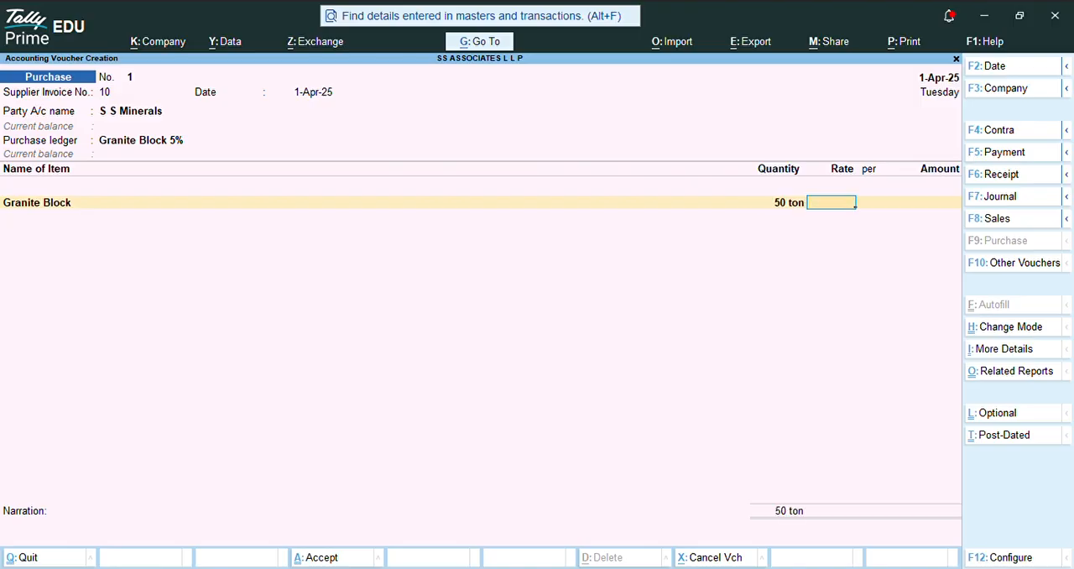
{"action": "type", "text": "4500"}
{"action": "key", "text": "Return"}
{"action": "key", "text": "Return"}
{"action": "key", "text": "Return"}
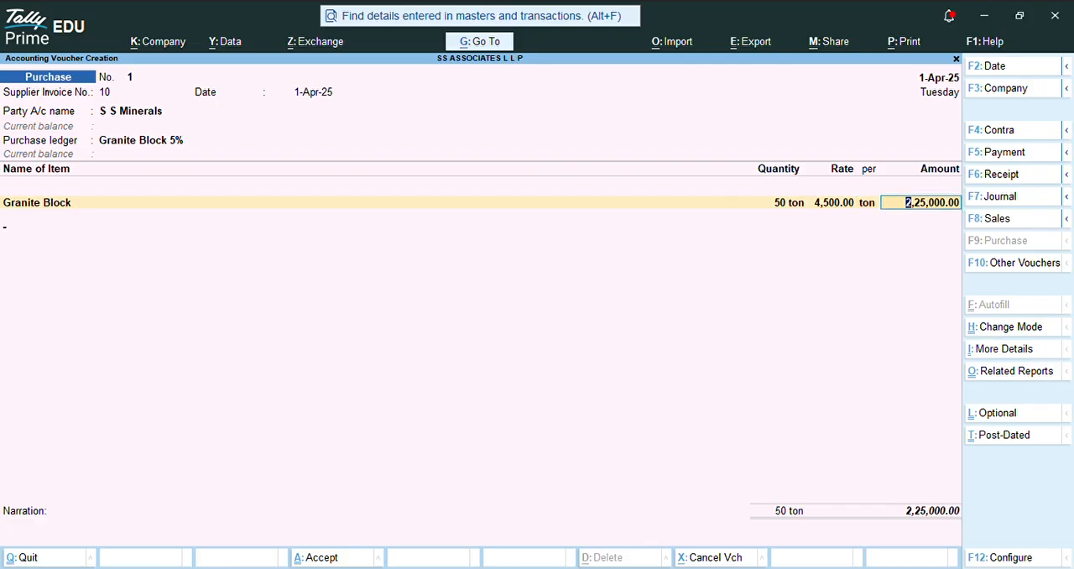
{"action": "type", "text": "Ta"}
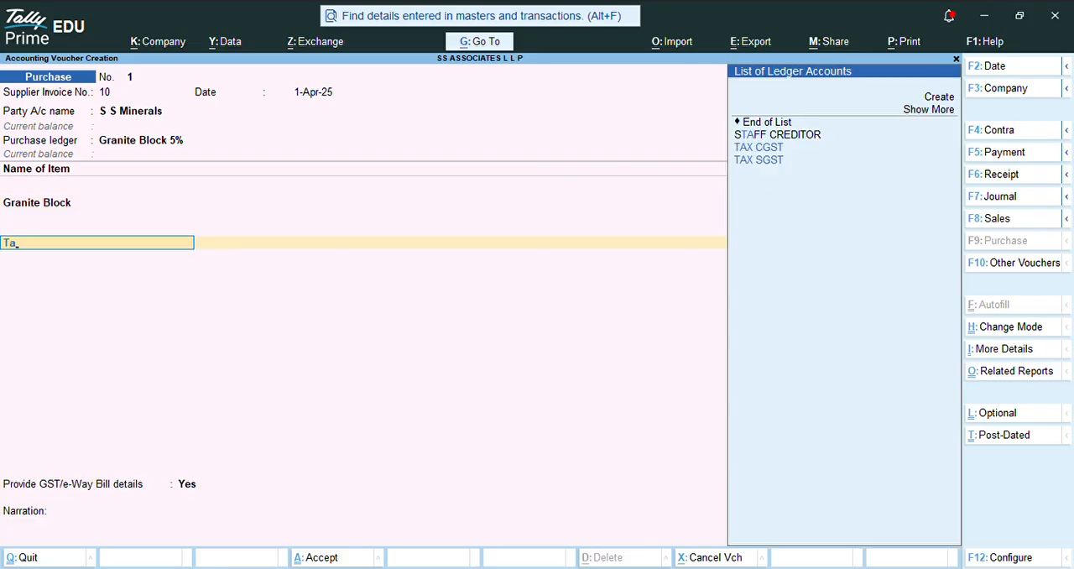
{"action": "key", "text": "BackSpace"}
{"action": "key", "text": "BackSpace"}
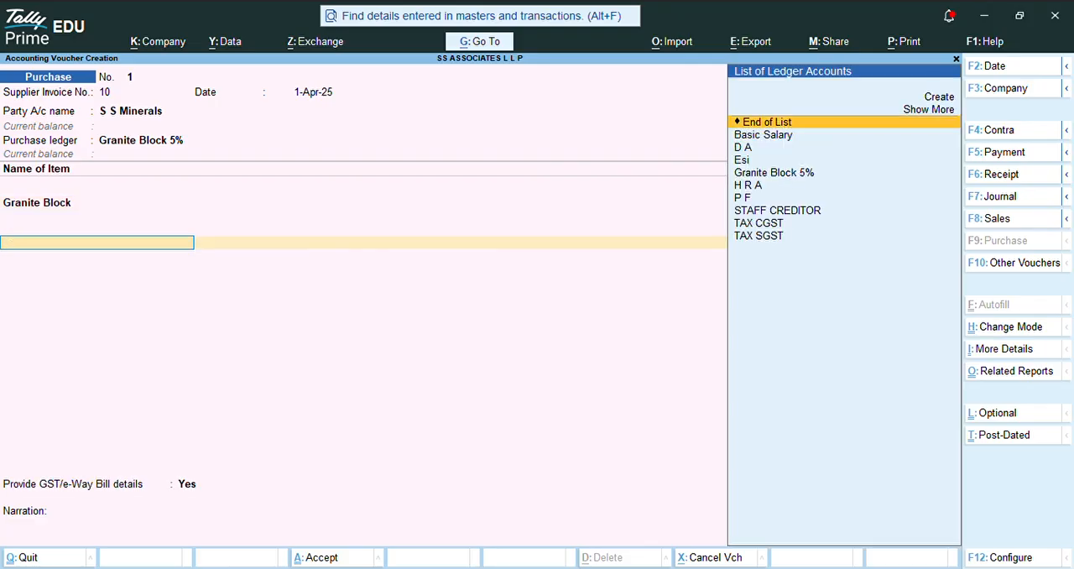
Step: Begin a new ledger named Input Cgst under the Duties & Taxes group from the purchase voucher
{"action": "key", "text": "alt+c"}
{"action": "type", "text": "Inpu"}
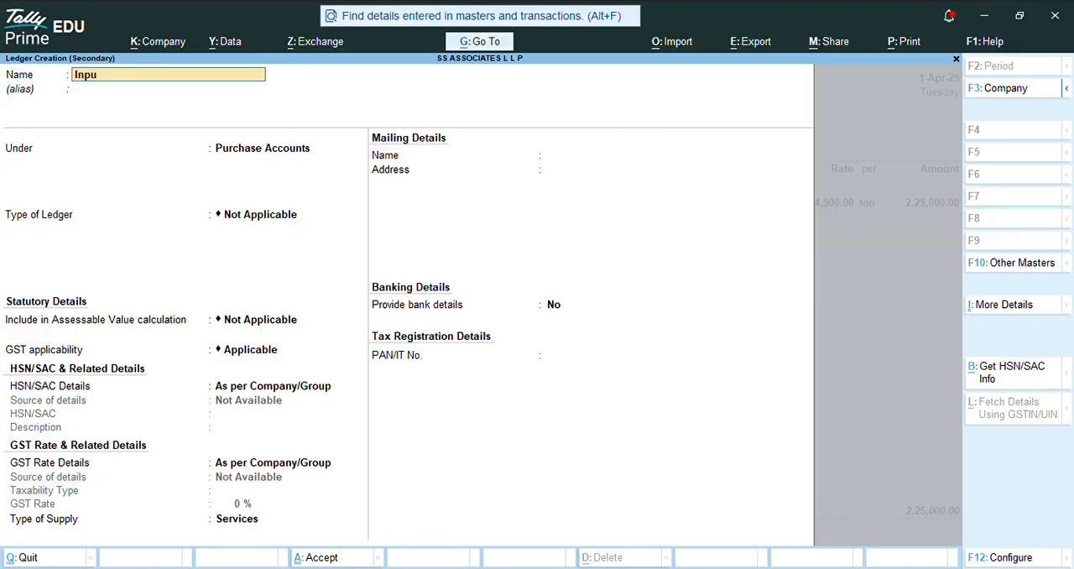
{"action": "type", "text": "t Cgst"}
{"action": "key", "text": "Return"}
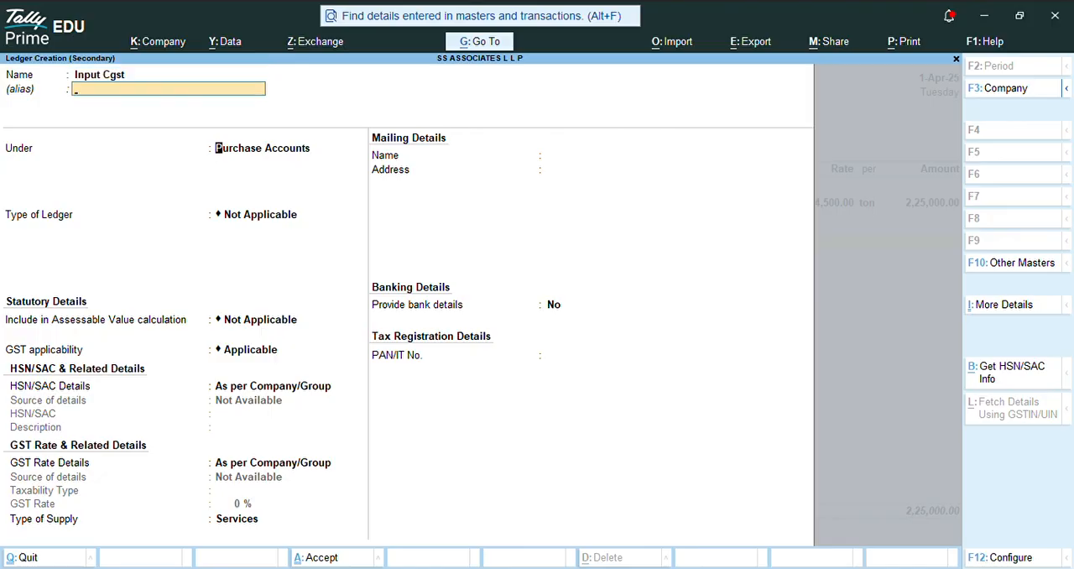
{"action": "key", "text": "Return"}
{"action": "type", "text": "D"}
{"action": "key", "text": "Down"}
{"action": "key", "text": "Down"}
{"action": "key", "text": "Down"}
{"action": "key", "text": "Down"}
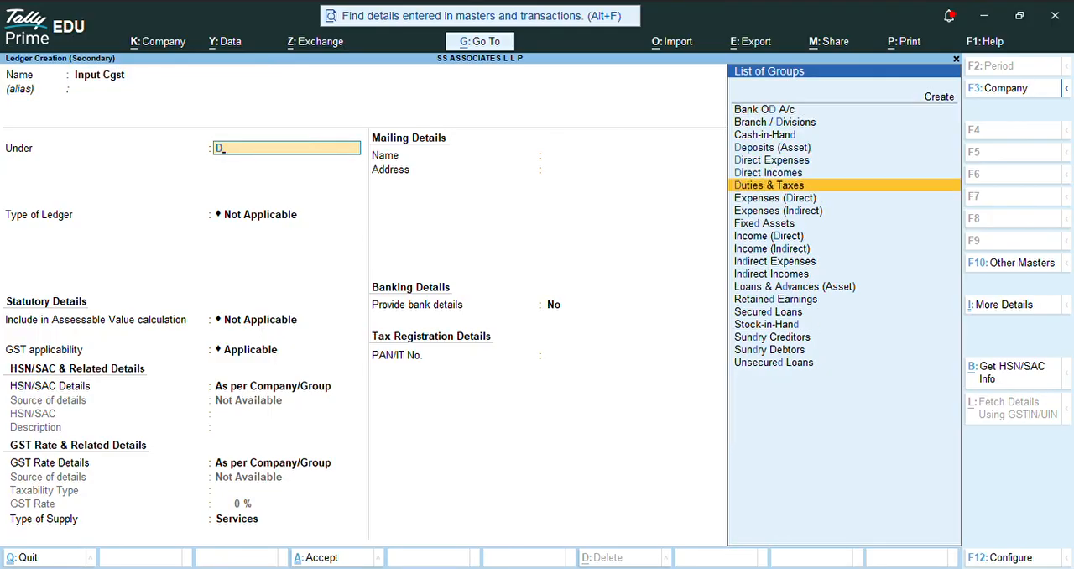
Step: Set the Input Cgst ledger's duty type to GST and tax type to CGST, then save it into the voucher
{"action": "key", "text": "Return"}
{"action": "key", "text": "Up"}
{"action": "key", "text": "Return"}
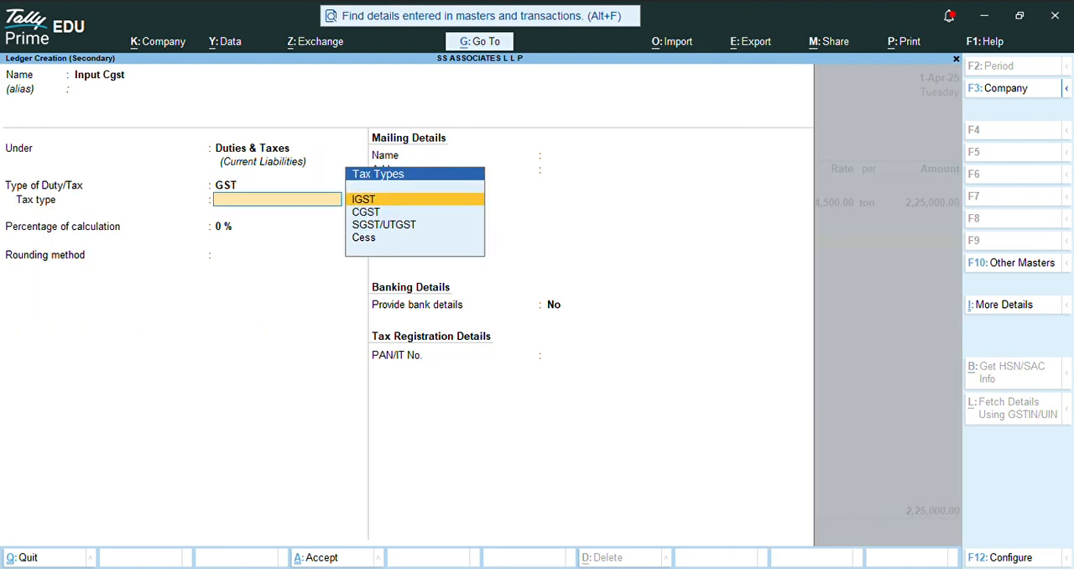
{"action": "key", "text": "Down"}
{"action": "key", "text": "Return"}
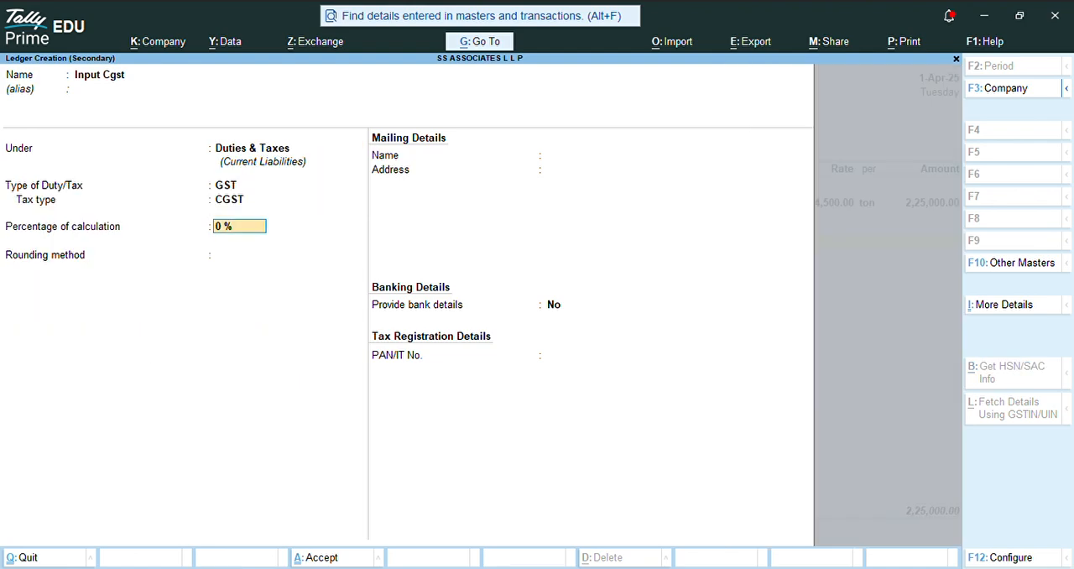
{"action": "key", "text": "ctrl+a"}
{"action": "key", "text": "Return"}
Step: Review the Granite Block item line and the supplier's party details in the purchase voucher
{"action": "key", "text": "BackSpace"}
{"action": "key", "text": "BackSpace"}
{"action": "key", "text": "BackSpace"}
{"action": "key", "text": "BackSpace"}
{"action": "key", "text": "Return"}
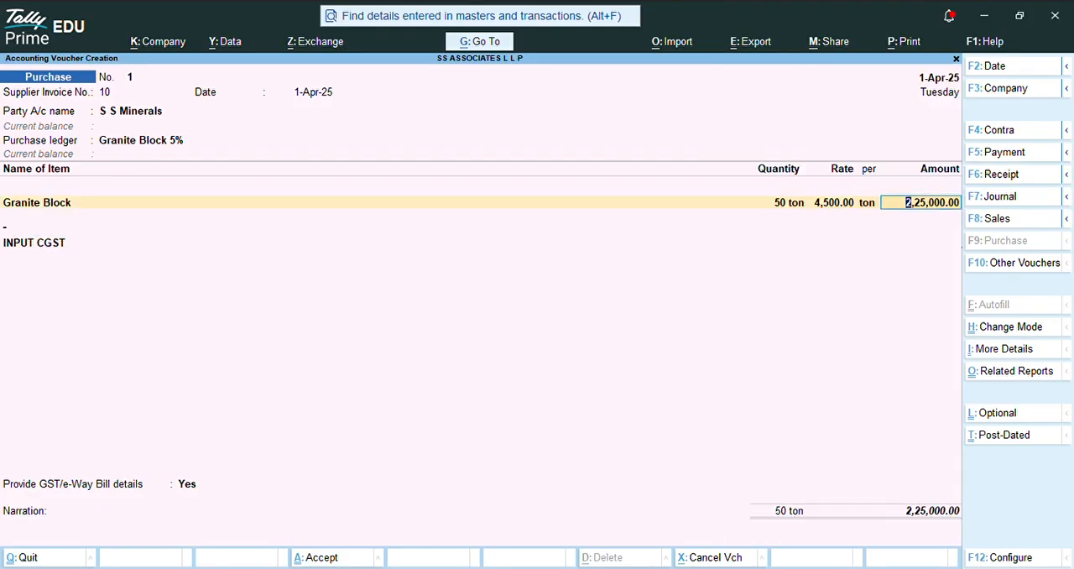
{"action": "key", "text": "Return"}
{"action": "key", "text": "Return"}
{"action": "key", "text": "Return"}
{"action": "key", "text": "BackSpace"}
{"action": "key", "text": "BackSpace"}
{"action": "key", "text": "BackSpace"}
{"action": "key", "text": "BackSpace"}
{"action": "key", "text": "BackSpace"}
{"action": "key", "text": "BackSpace"}
{"action": "key", "text": "BackSpace"}
{"action": "key", "text": "BackSpace"}
{"action": "key", "text": "Return"}
{"action": "key", "text": "Return"}
{"action": "key", "text": "Return"}
{"action": "key", "text": "Return"}
{"action": "key", "text": "Return"}
{"action": "key", "text": "Return"}
{"action": "key", "text": "Return"}
{"action": "key", "text": "Return"}
{"action": "key", "text": "Return"}
{"action": "key", "text": "Return"}
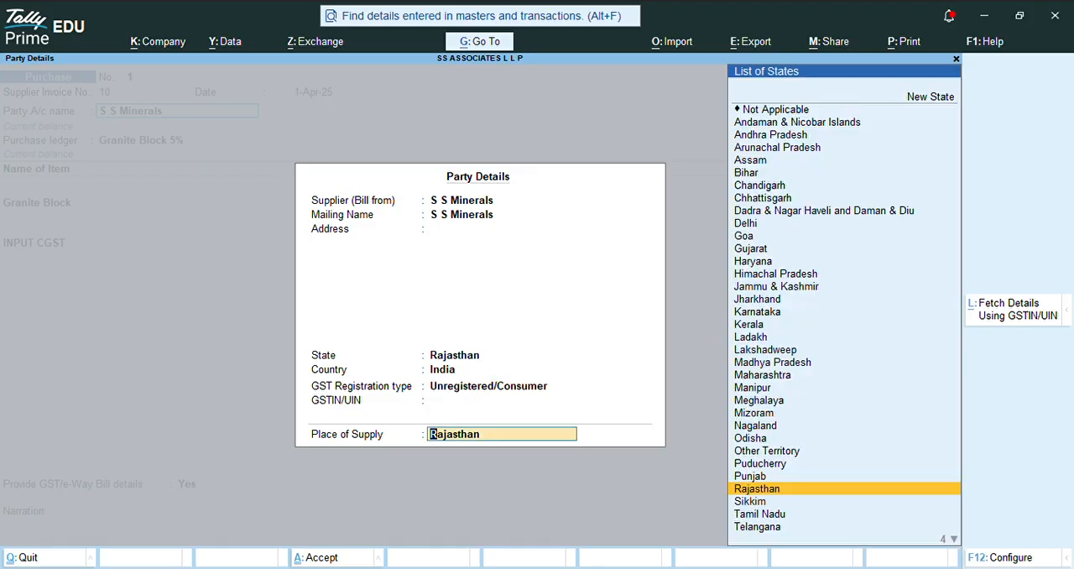
{"action": "key", "text": "Return"}
{"action": "key", "text": "Return"}
{"action": "key", "text": "Return"}
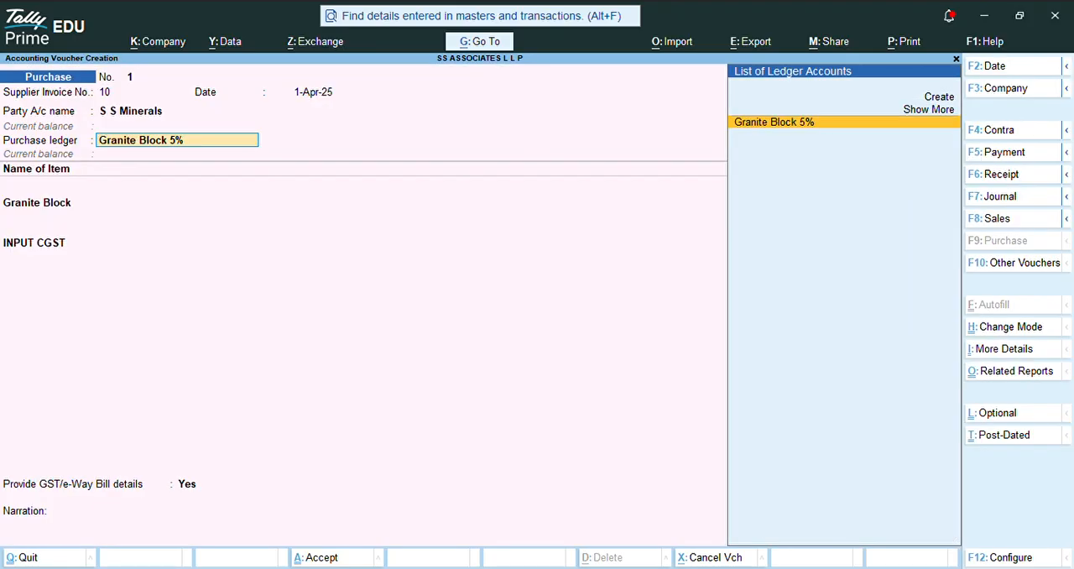
Step: Examine the HSN/SAC and GST rate details of the Granite Block 5% purchase ledger
{"action": "key", "text": "ctrl+Return"}
{"action": "key", "text": "Return"}
{"action": "key", "text": "Return"}
{"action": "key", "text": "Return"}
{"action": "key", "text": "Return"}
{"action": "key", "text": "Return"}
{"action": "key", "text": "Return"}
{"action": "key", "text": "Return"}
{"action": "key", "text": "Return"}
{"action": "key", "text": "Return"}
{"action": "key", "text": "Return"}
{"action": "key", "text": "Return"}
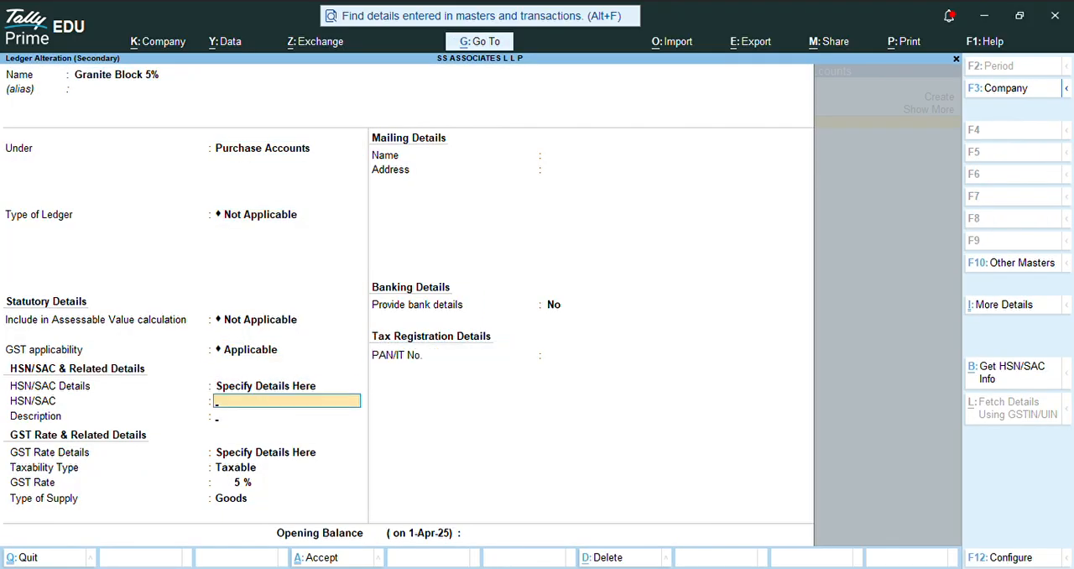
{"action": "key", "text": "Return"}
{"action": "key", "text": "Return"}
{"action": "key", "text": "Return"}
{"action": "key", "text": "Return"}
{"action": "key", "text": "Return"}
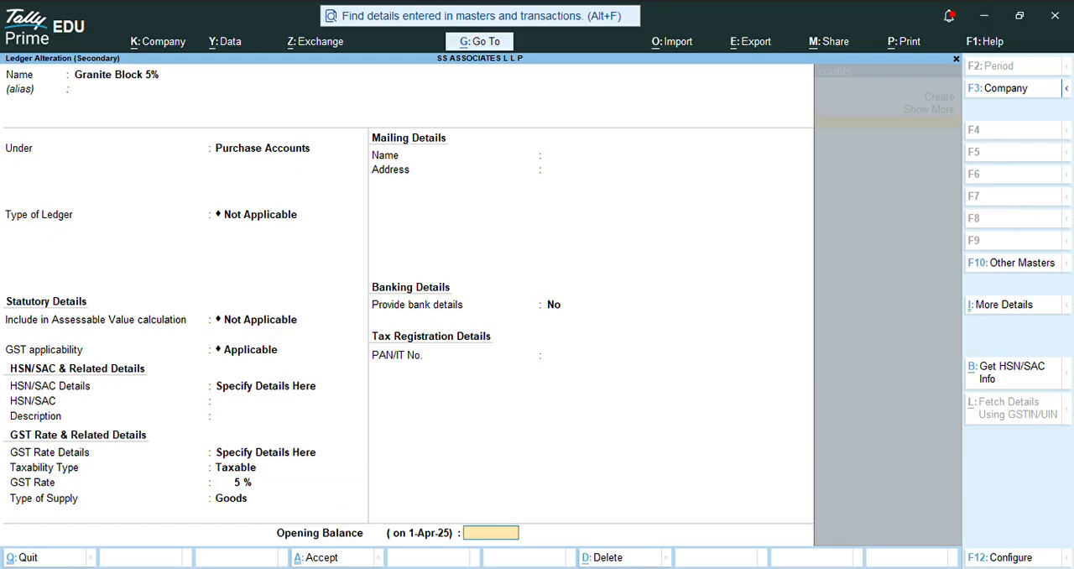
{"action": "key", "text": "BackSpace"}
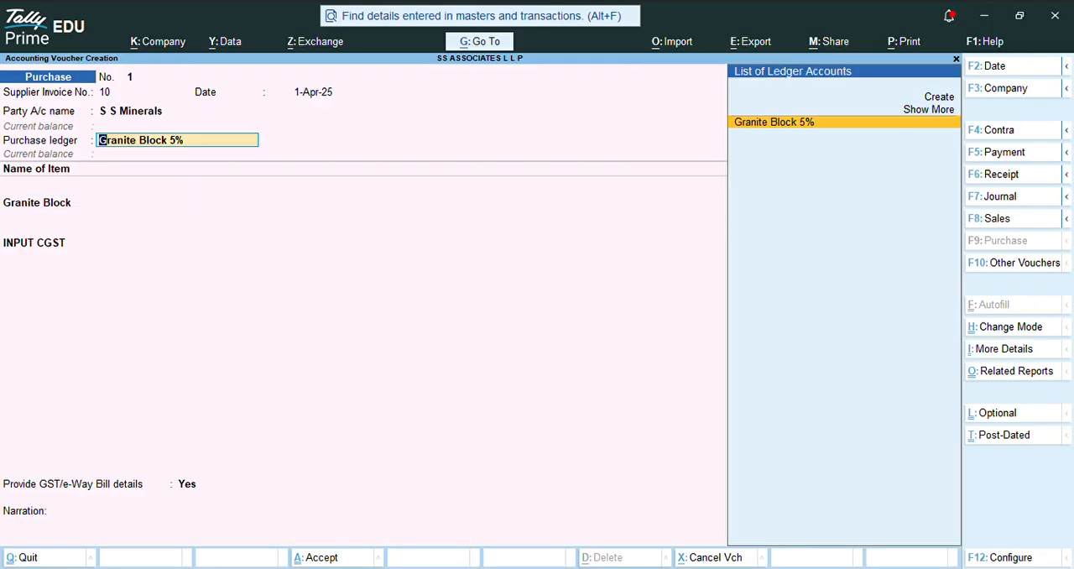
Step: Examine the S S Minerals ledger's mailing and tax registration details, followed by the voucher's party details
{"action": "key", "text": "BackSpace"}
{"action": "key", "text": "ctrl+Return"}
{"action": "key", "text": "Return"}
{"action": "key", "text": "Return"}
{"action": "key", "text": "Return"}
{"action": "key", "text": "Return"}
{"action": "key", "text": "Return"}
{"action": "key", "text": "Return"}
{"action": "key", "text": "Return"}
{"action": "key", "text": "Return"}
{"action": "key", "text": "Return"}
{"action": "key", "text": "Return"}
{"action": "key", "text": "Return"}
{"action": "key", "text": "Return"}
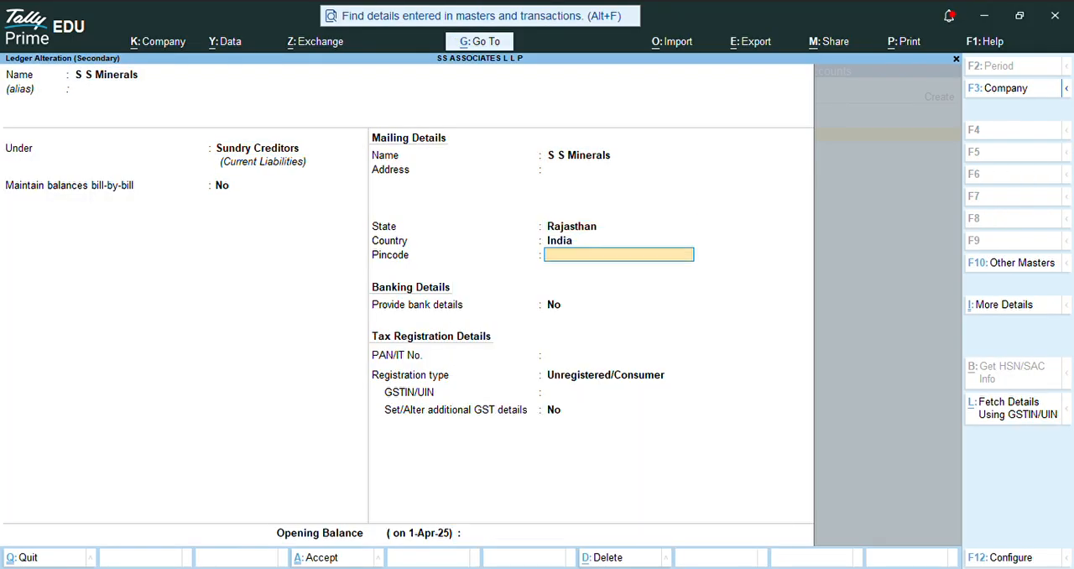
{"action": "key", "text": "Return"}
{"action": "key", "text": "Return"}
{"action": "key", "text": "Return"}
{"action": "key", "text": "Return"}
{"action": "key", "text": "Return"}
{"action": "key", "text": "Return"}
{"action": "key", "text": "Return"}
{"action": "key", "text": "Return"}
{"action": "key", "text": "Return"}
{"action": "key", "text": "Return"}
{"action": "key", "text": "Return"}
{"action": "key", "text": "Return"}
{"action": "key", "text": "Return"}
{"action": "key", "text": "Return"}
{"action": "key", "text": "Return"}
{"action": "key", "text": "Return"}
{"action": "key", "text": "Return"}
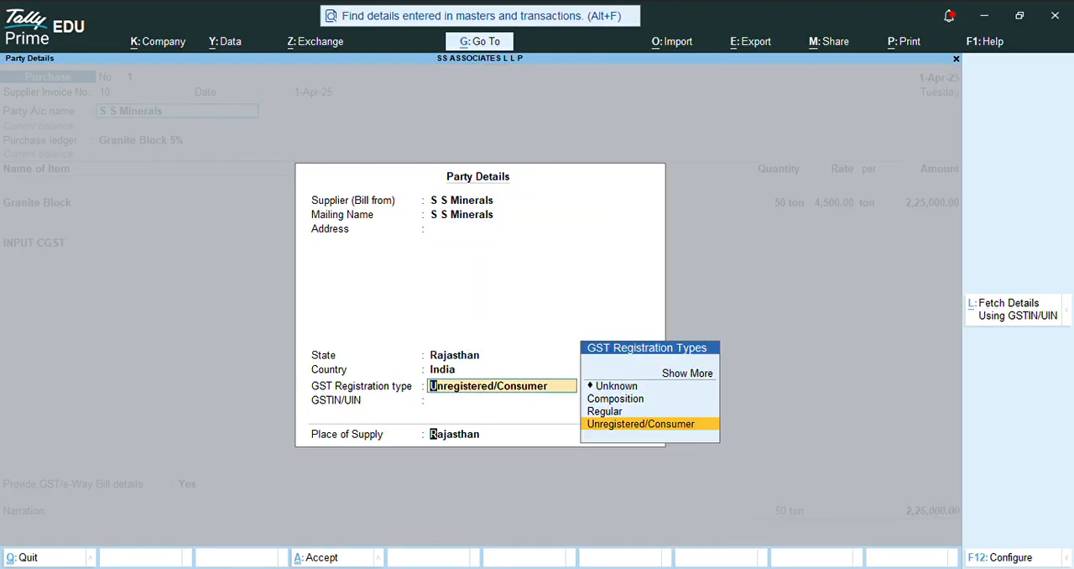
Step: Save the purchase voucher and return to the Gateway of Tally
{"action": "key", "text": "ctrl"}
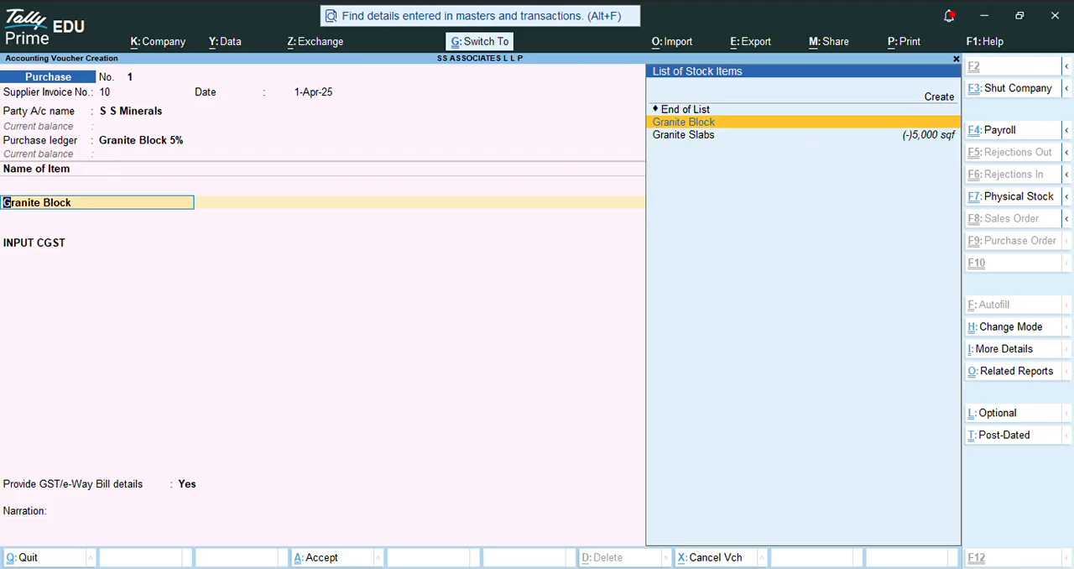
{"action": "key", "text": "ctrl+a"}
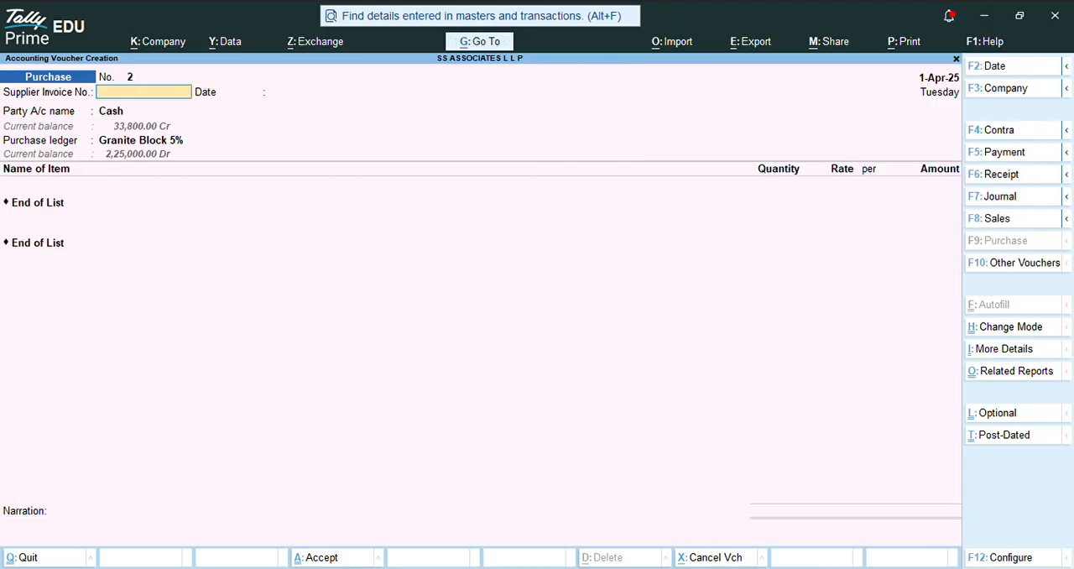
{"action": "key", "text": "Escape"}
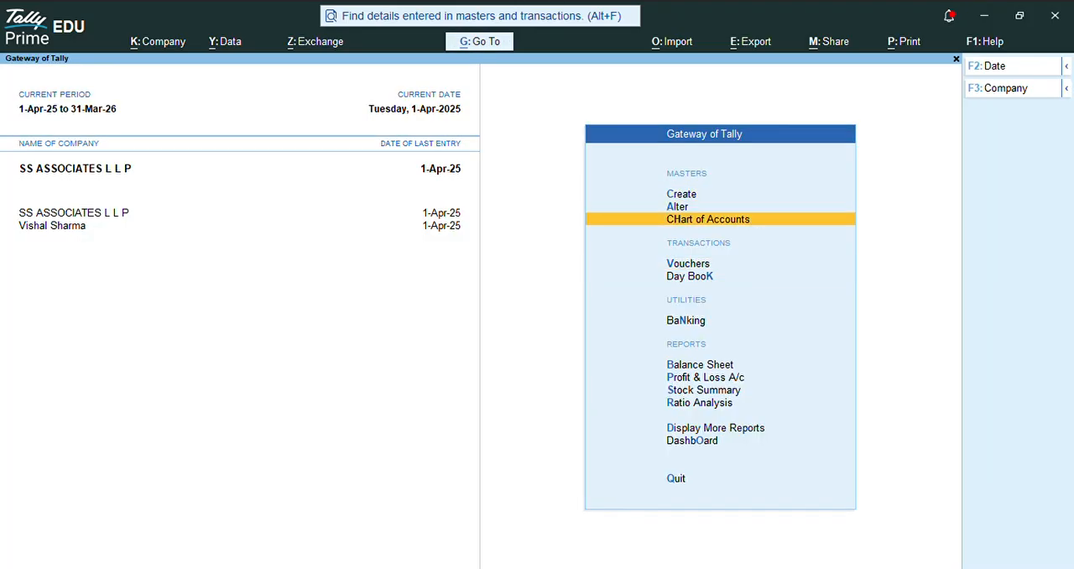
Step: Open voucher entry from the Gateway of Tally
{"action": "key", "text": "Down"}
{"action": "key", "text": "Down"}
{"action": "key", "text": "Down"}
{"action": "key", "text": "Up"}
{"action": "key", "text": "Up"}
{"action": "key", "text": "Up"}
{"action": "key", "text": "Up"}
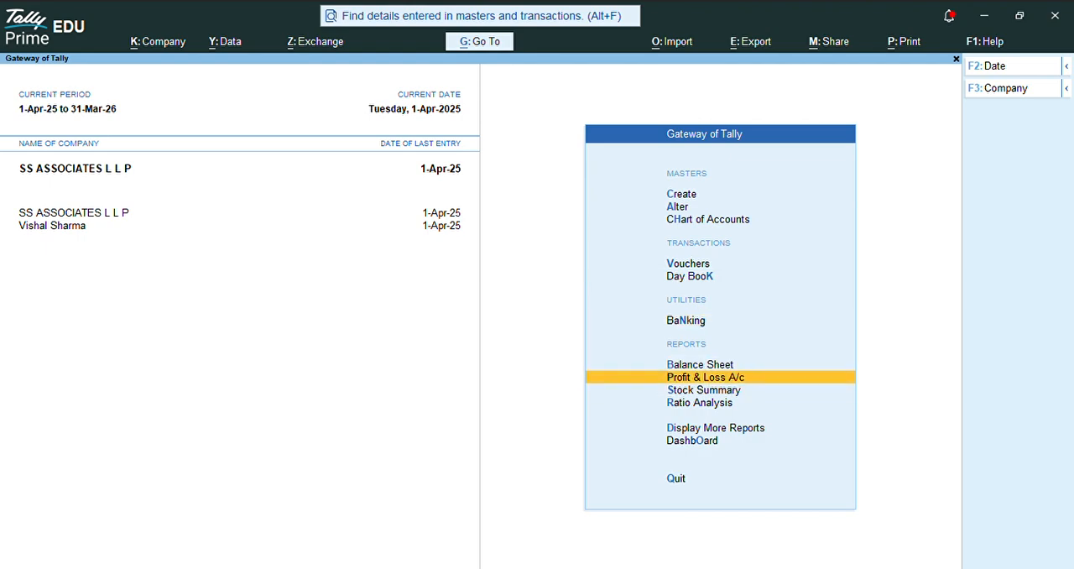
{"action": "key", "text": "Up"}
{"action": "key", "text": "Up"}
{"action": "key", "text": "Up"}
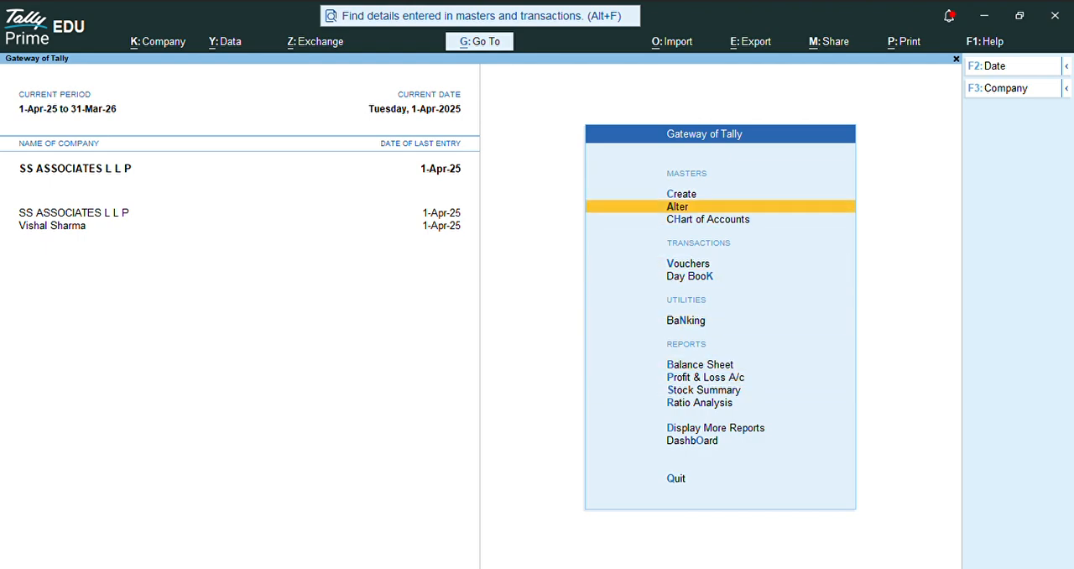
{"action": "key", "text": "Down"}
{"action": "key", "text": "Down"}
{"action": "key", "text": "Return"}
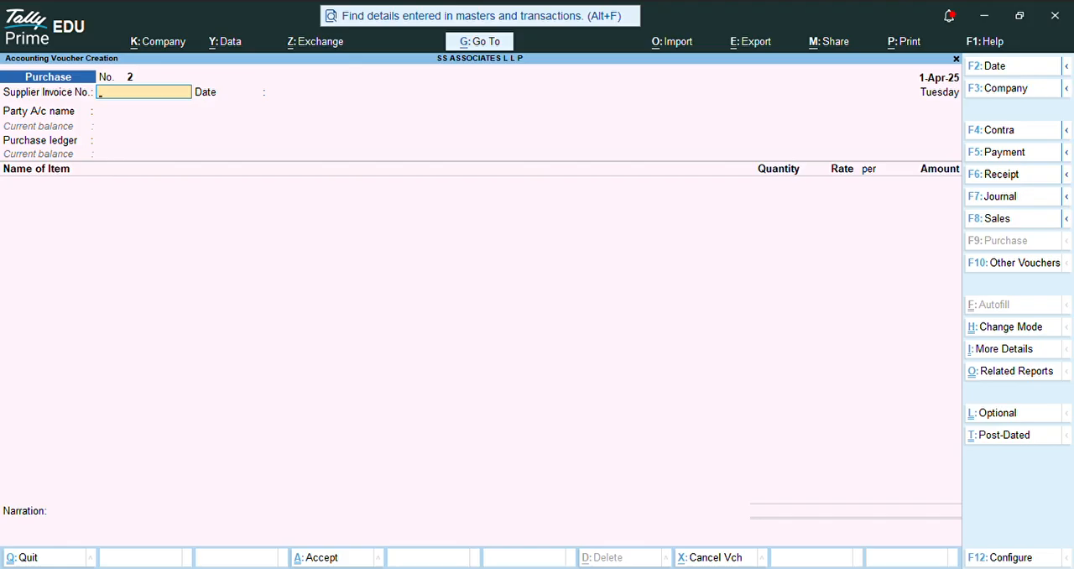
Step: Change the voucher type to Stock Journal
{"action": "key", "text": "F10"}
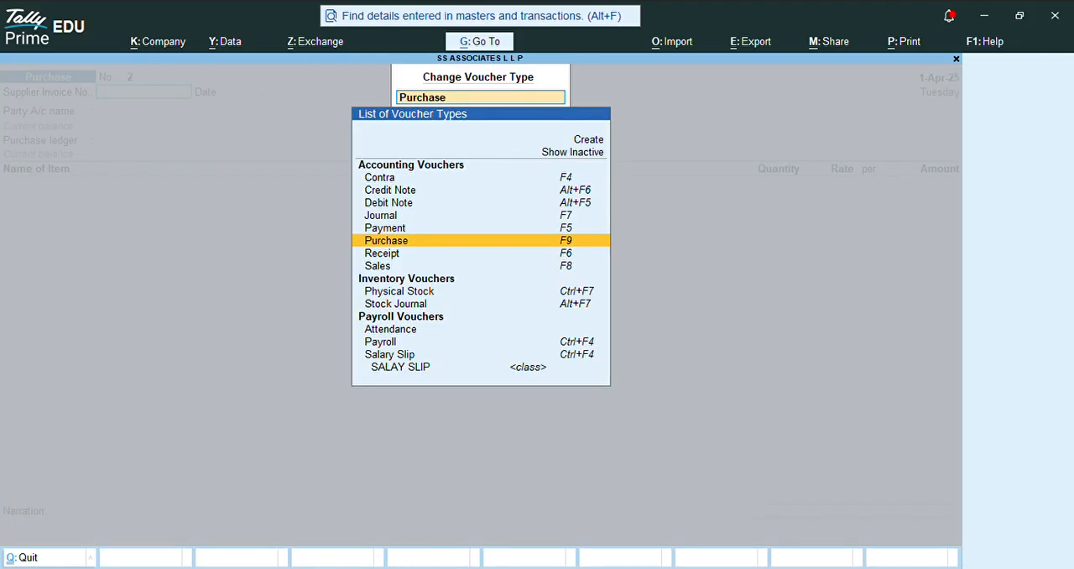
{"action": "key", "text": "Down"}
{"action": "key", "text": "Down"}
{"action": "key", "text": "Down"}
{"action": "key", "text": "Down"}
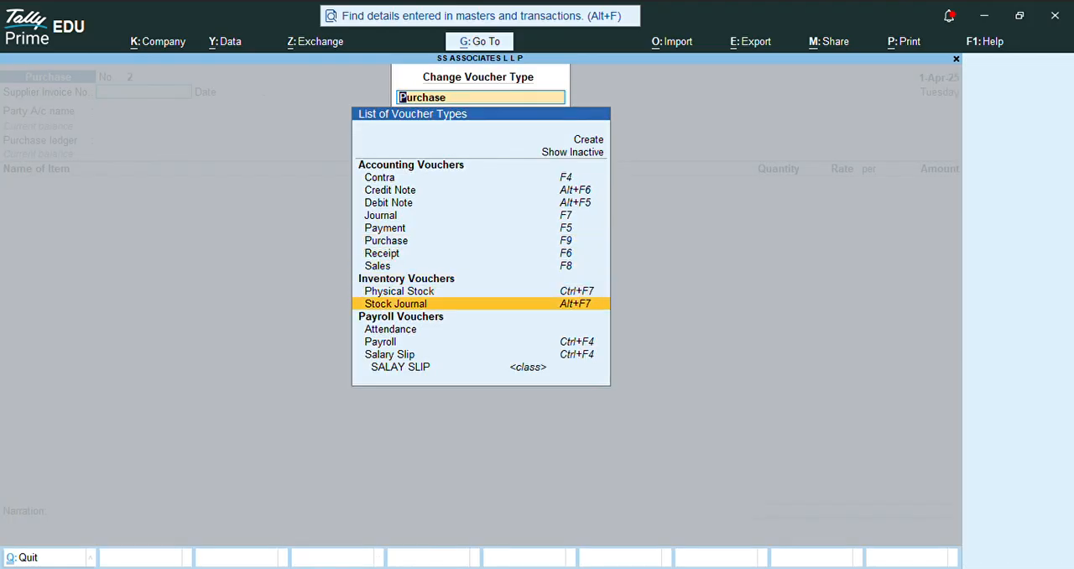
{"action": "key", "text": "Return"}
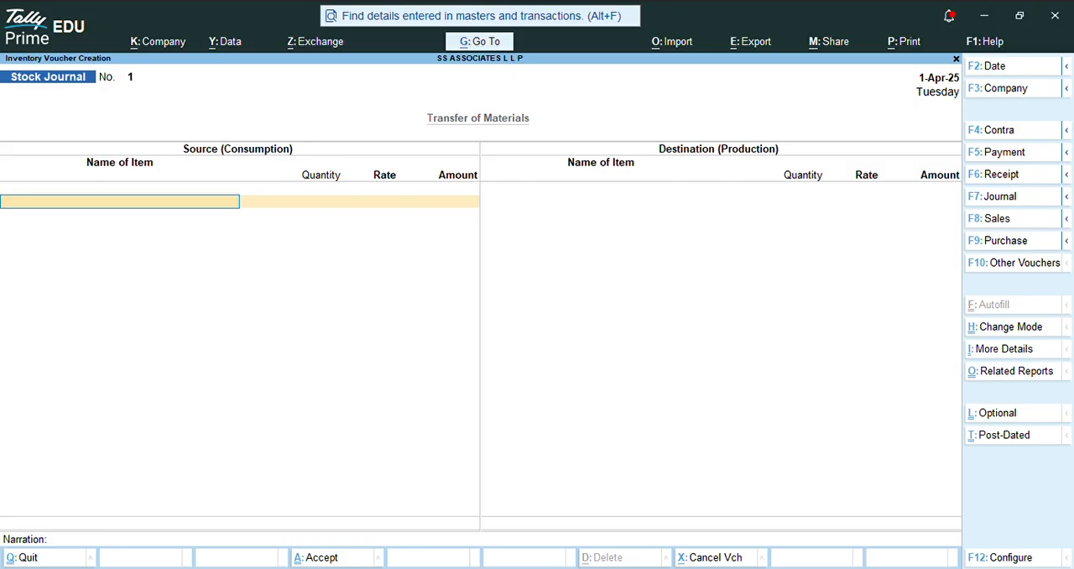
Step: Enter Granite Block as the source (consumption) item with a quantity of 50 ton and complete the source side
{"action": "type", "text": "Gra"}
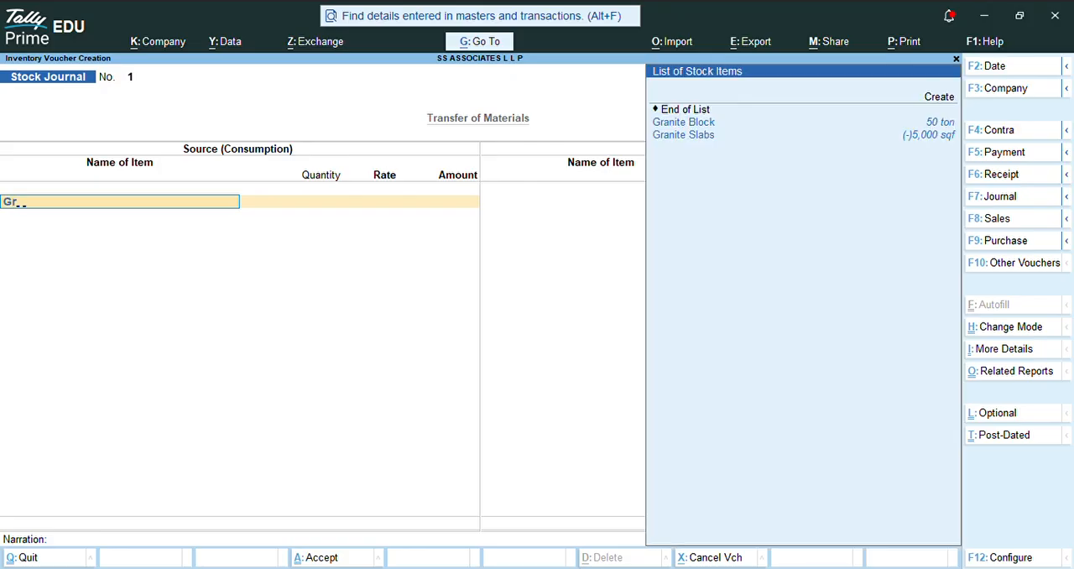
{"action": "key", "text": "Down"}
{"action": "key", "text": "Down"}
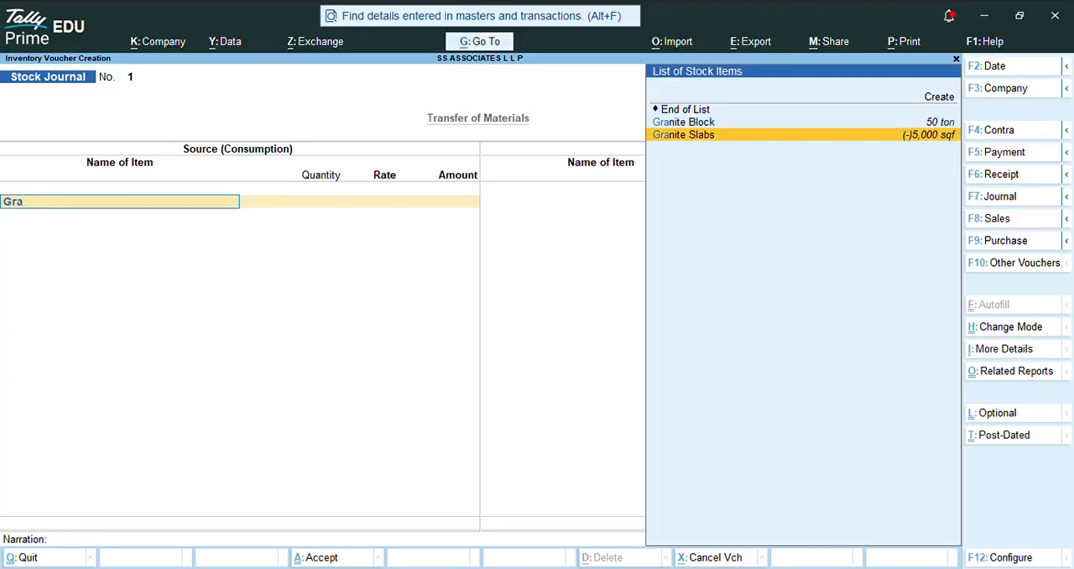
{"action": "key", "text": "Up"}
{"action": "key", "text": "Return"}
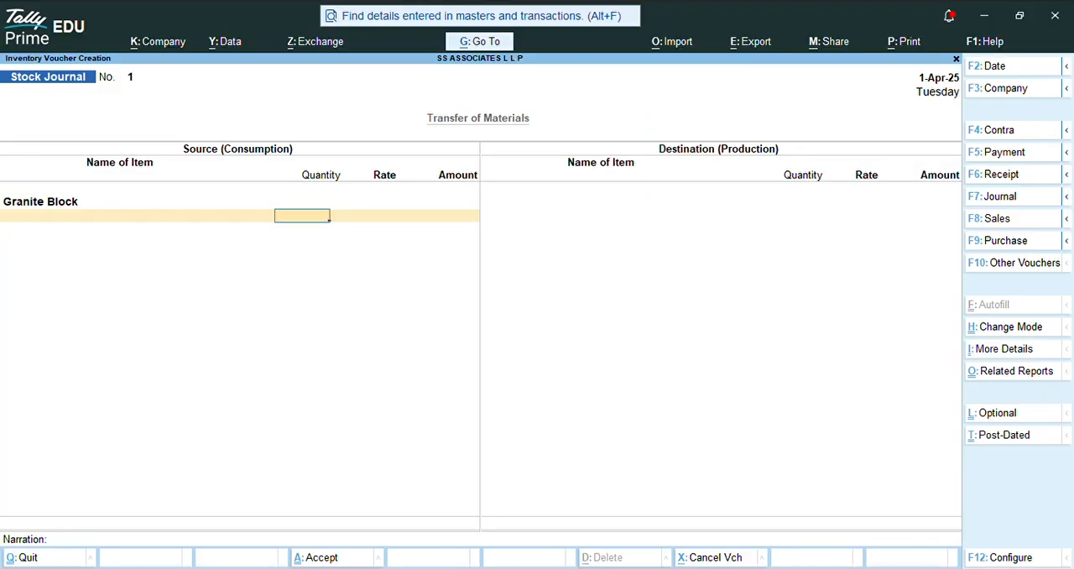
{"action": "type", "text": "50"}
{"action": "key", "text": "Return"}
{"action": "key", "text": "Return"}
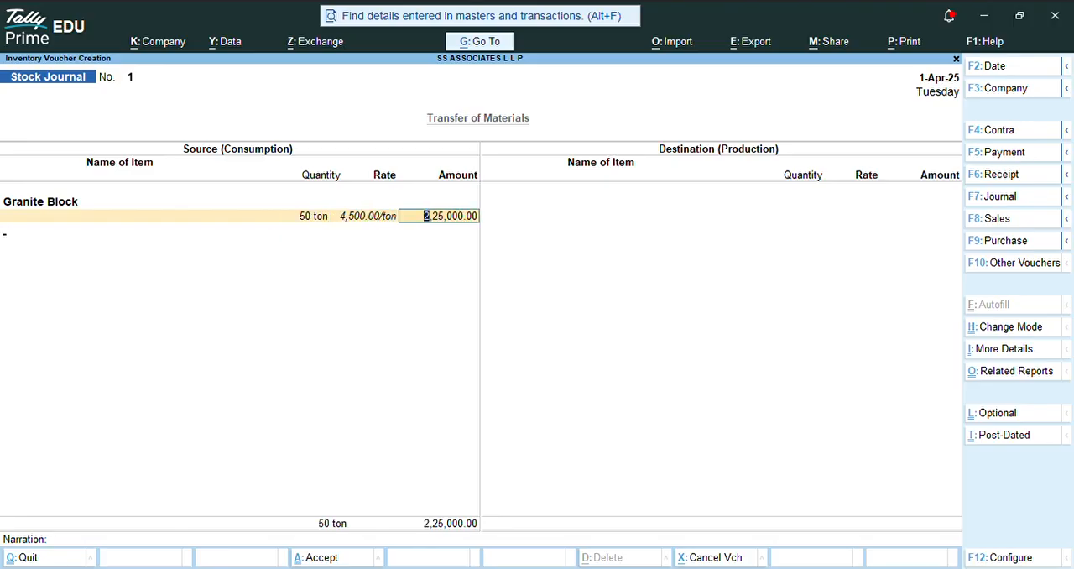
{"action": "key", "text": "Return"}
Step: Enter Granite Slabs as the destination (production) item with a quantity of 6,500 sqf
{"action": "key", "text": "Return"}
{"action": "type", "text": "Gra"}
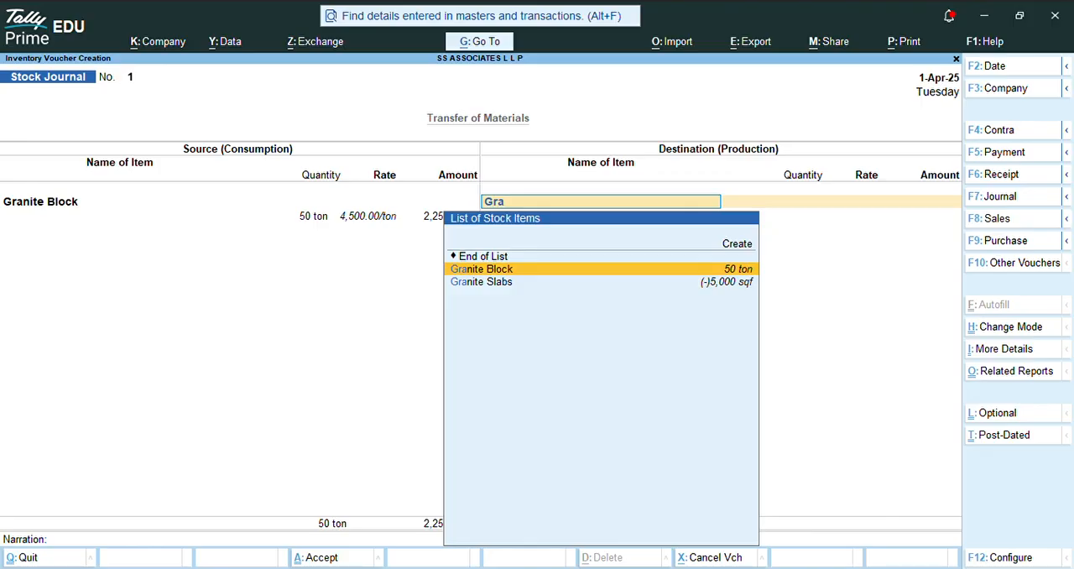
{"action": "key", "text": "Down"}
{"action": "key", "text": "Return"}
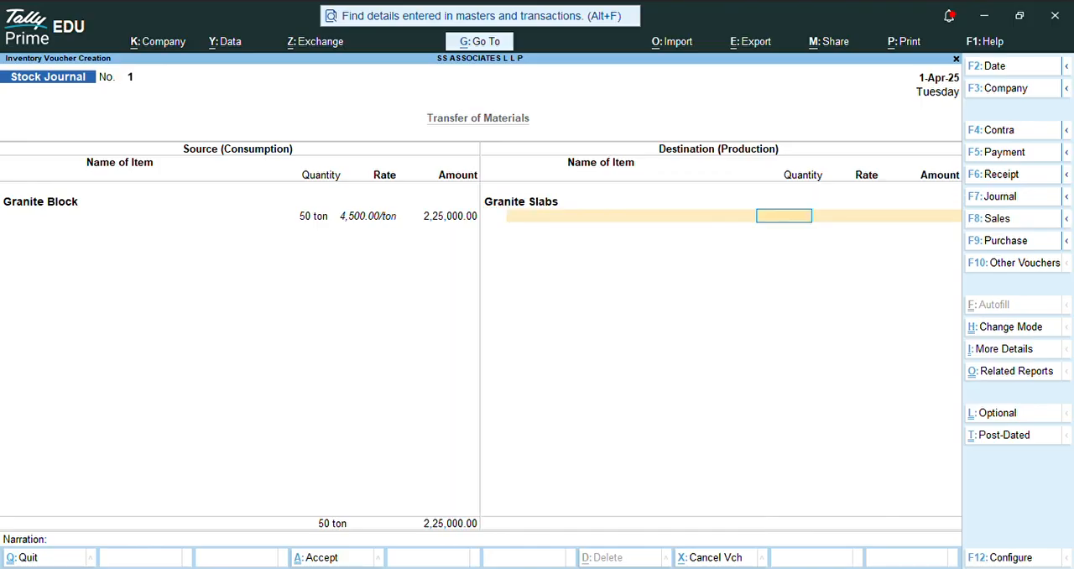
{"action": "left_click", "coordinate": [41, 202]}
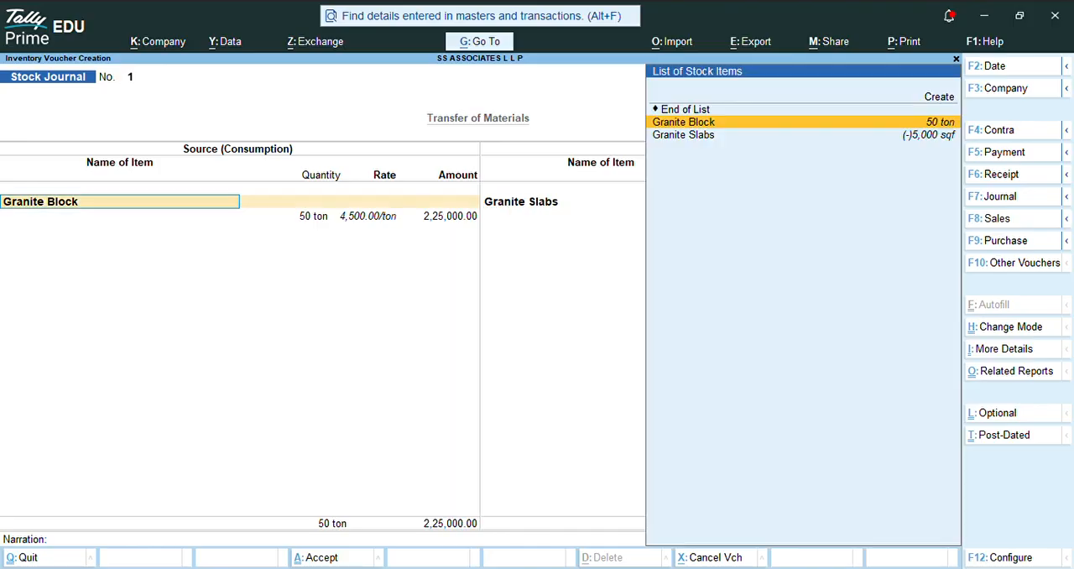
{"action": "key", "text": "Return"}
{"action": "key", "text": "Return"}
{"action": "key", "text": "Return"}
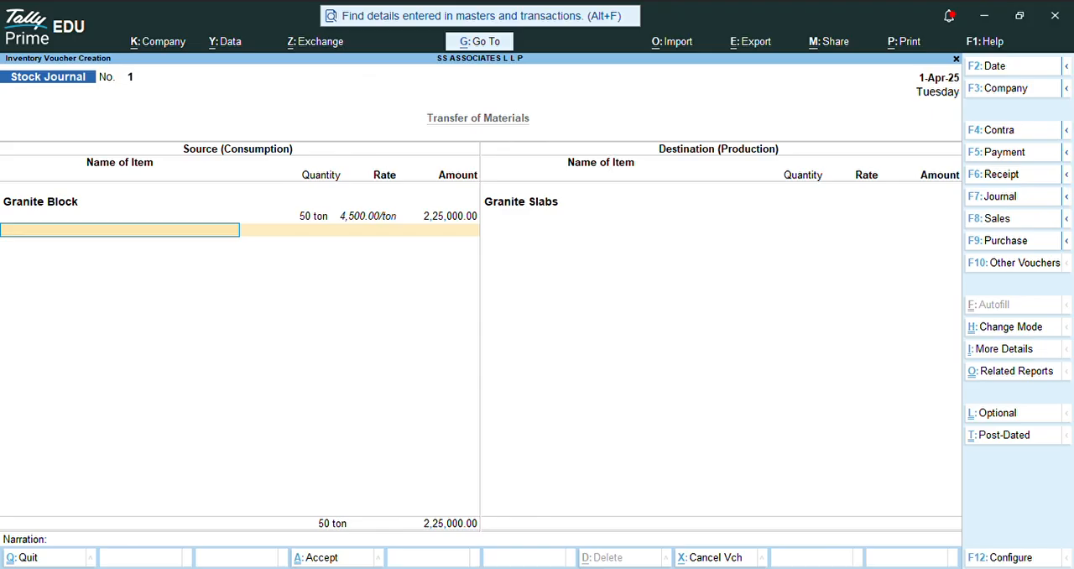
{"action": "key", "text": "Return"}
{"action": "key", "text": "Return"}
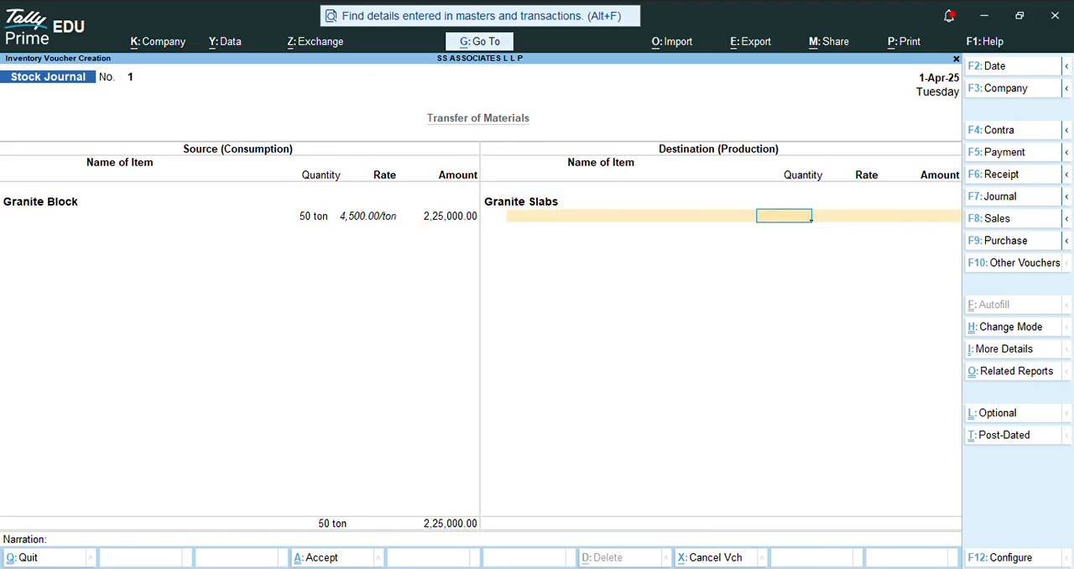
{"action": "type", "text": "6500"}
Step: Set the Granite Slabs rate to 20 per sqf and complete the destination side
{"action": "key", "text": "Return"}
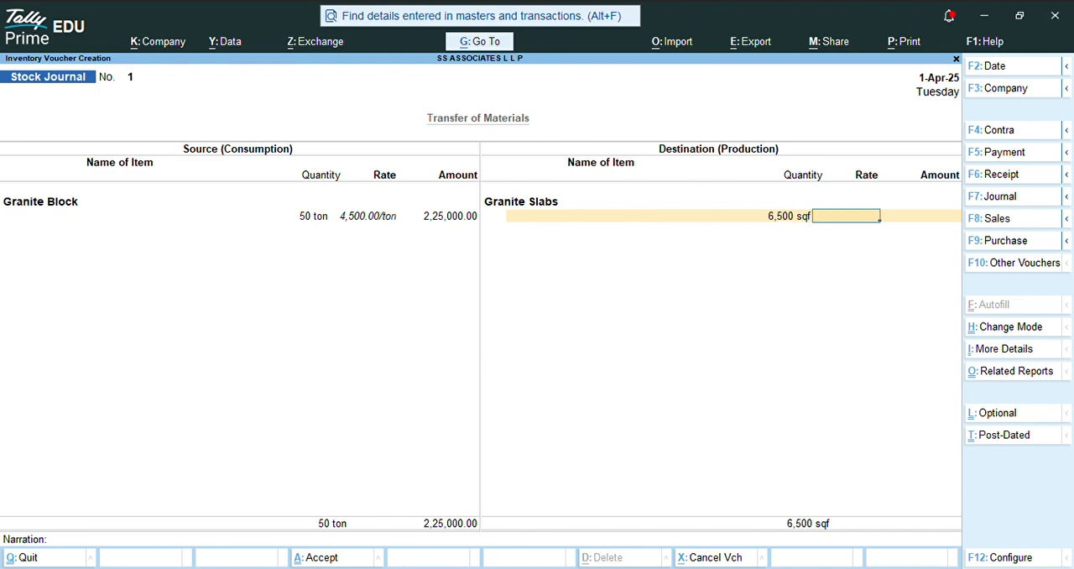
{"action": "key", "text": "Return"}
{"action": "key", "text": "BackSpace"}
{"action": "key", "text": "BackSpace"}
{"action": "key", "text": "BackSpace"}
{"action": "key", "text": "Return"}
{"action": "key", "text": "Return"}
{"action": "type", "text": "20"}
{"action": "key", "text": "Return"}
Step: Accept the stock journal without a narration and return to the Gateway of Tally
{"action": "key", "text": "Return"}
{"action": "key", "text": "Return"}
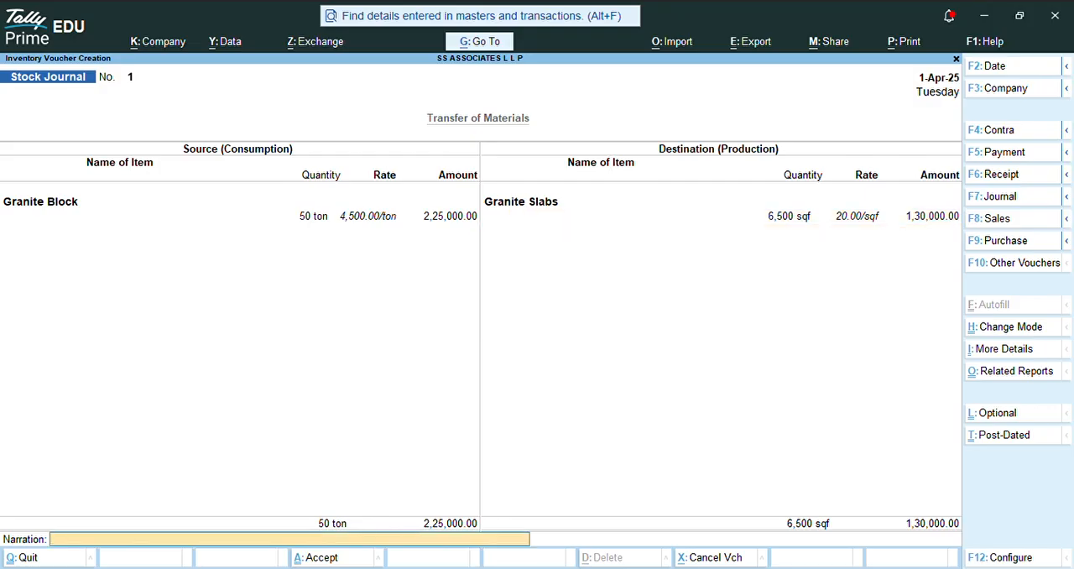
{"action": "key", "text": "Return"}
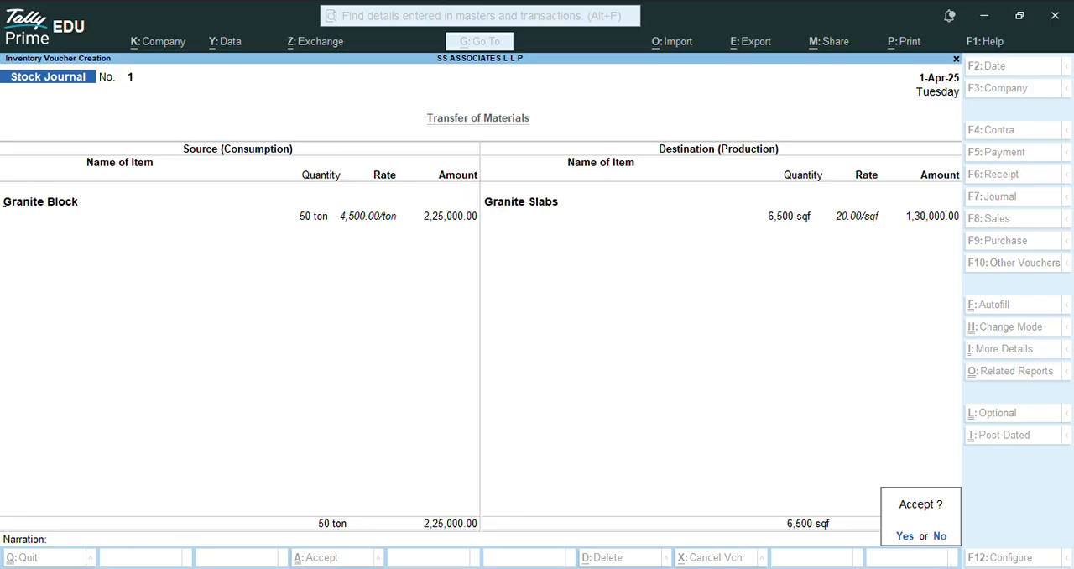
{"action": "key", "text": "Return"}
{"action": "key", "text": "Escape"}
{"action": "key", "text": "Return"}
{"action": "key", "text": "Down"}
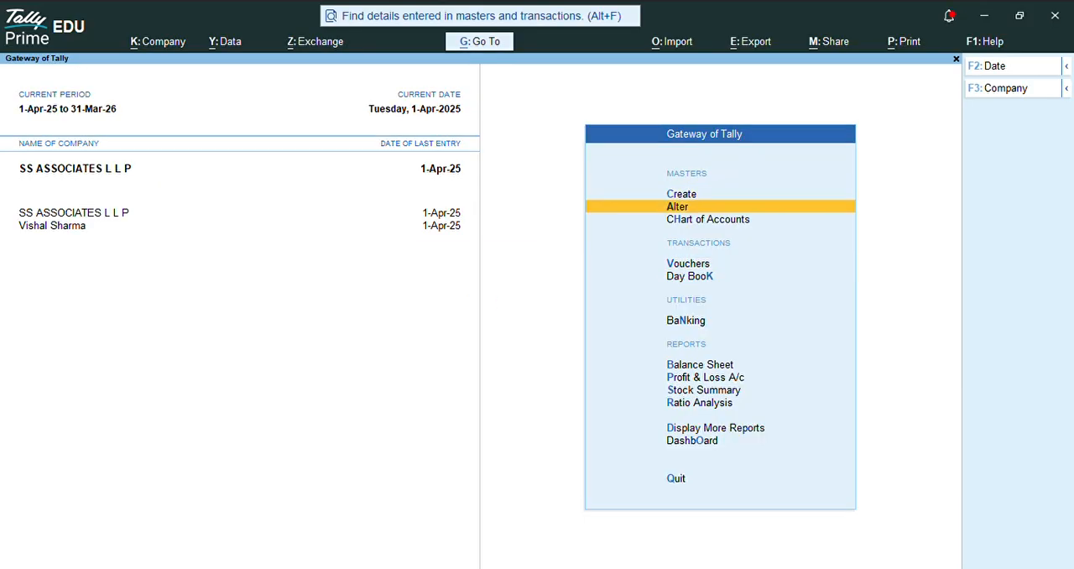
Step: Open the Stock Summary and drill down through Granite Slabs to its April voucher list
{"action": "key", "text": "Down"}
{"action": "key", "text": "Down"}
{"action": "key", "text": "Down"}
{"action": "key", "text": "Down"}
{"action": "key", "text": "Down"}
{"action": "key", "text": "Down"}
{"action": "key", "text": "Down"}
{"action": "key", "text": "Return"}
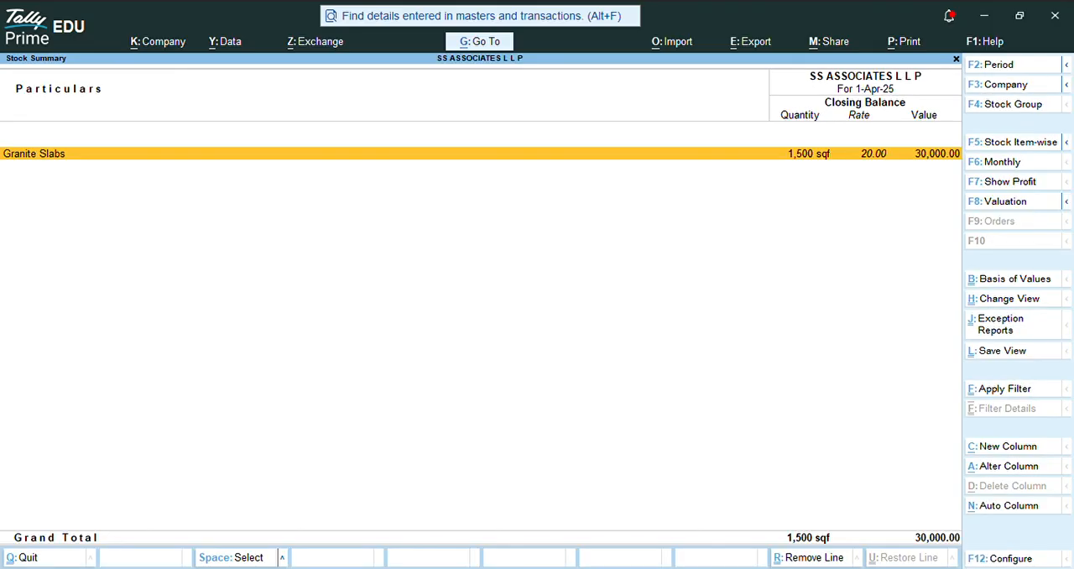
{"action": "key", "text": "Return"}
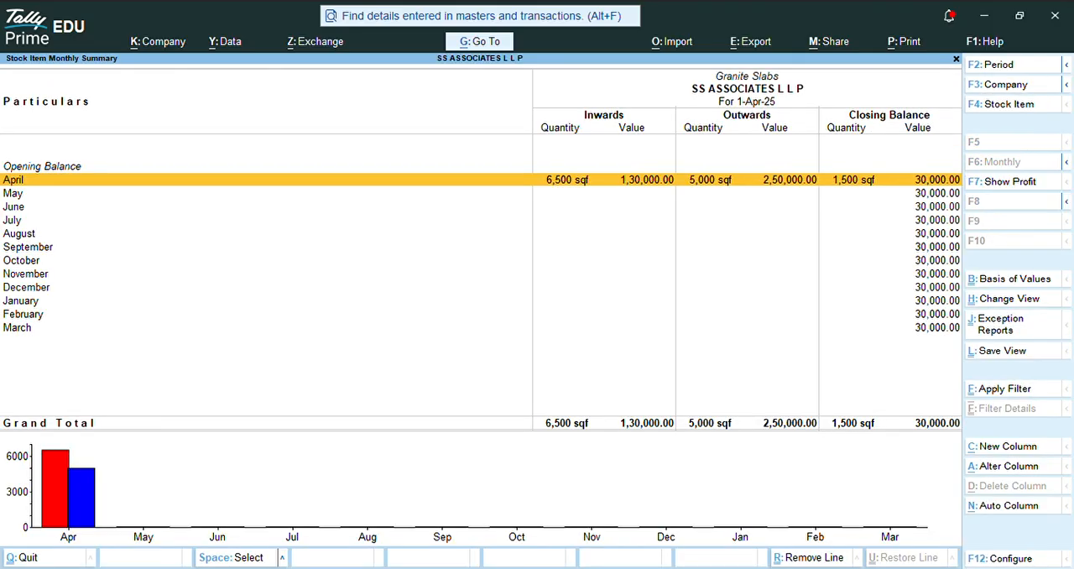
{"action": "key", "text": "Return"}
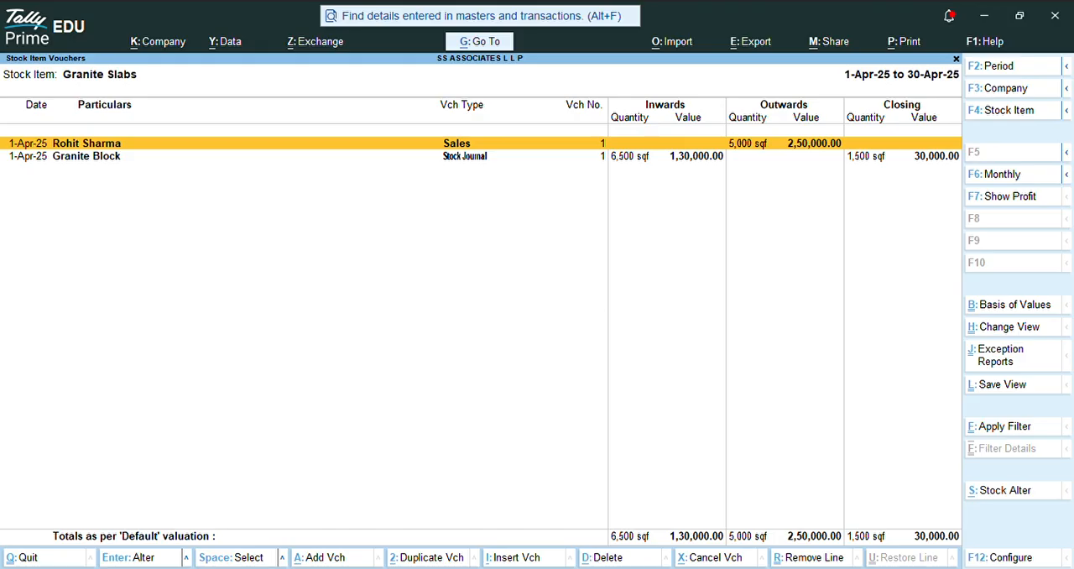
Step: Inspect the sales voucher and the stock journal listed for Granite Slabs, closing each without changes
{"action": "key", "text": "Return"}
{"action": "key", "text": "Escape"}
{"action": "key", "text": "Down"}
{"action": "key", "text": "Return"}
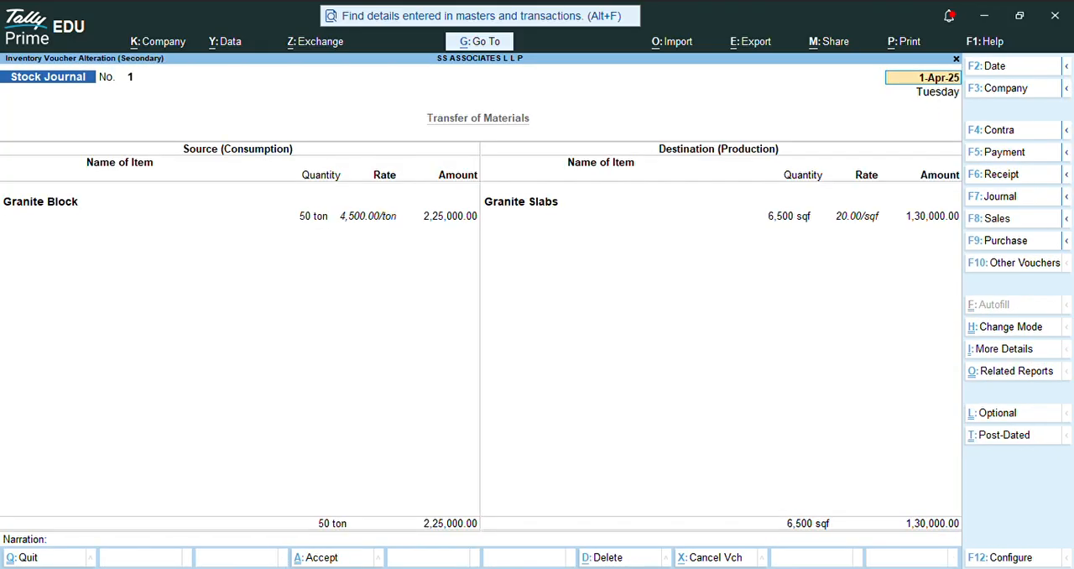
{"action": "key", "text": "Escape"}
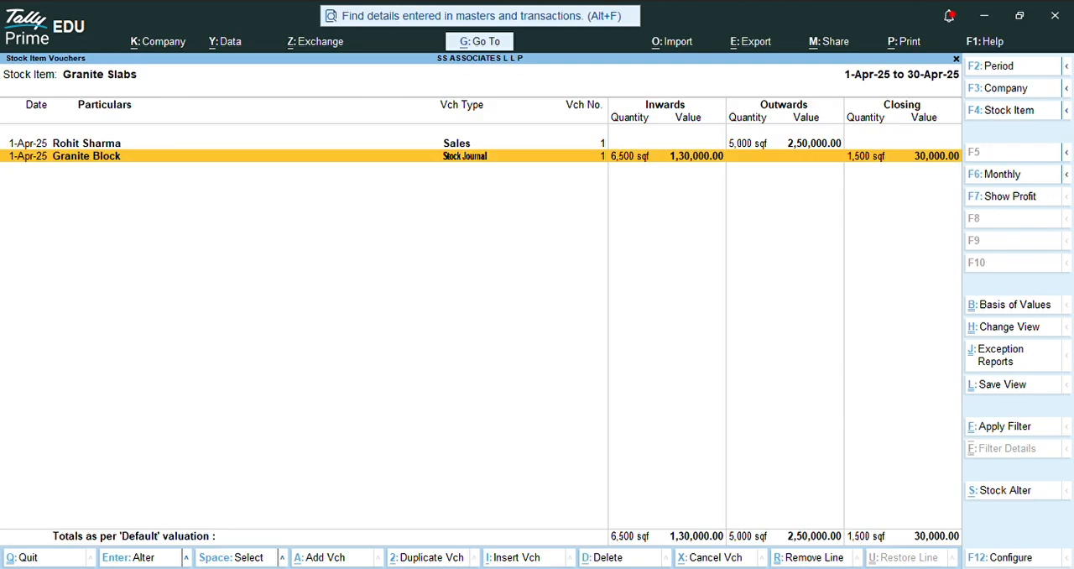
Step: Reopen the April voucher list from the monthly summary and review the Granite Block stock journal again, quitting it without changes
{"action": "key", "text": "Escape"}
{"action": "key", "text": "Return"}
{"action": "key", "text": "Down"}
{"action": "key", "text": "Return"}
{"action": "key", "text": "Escape"}
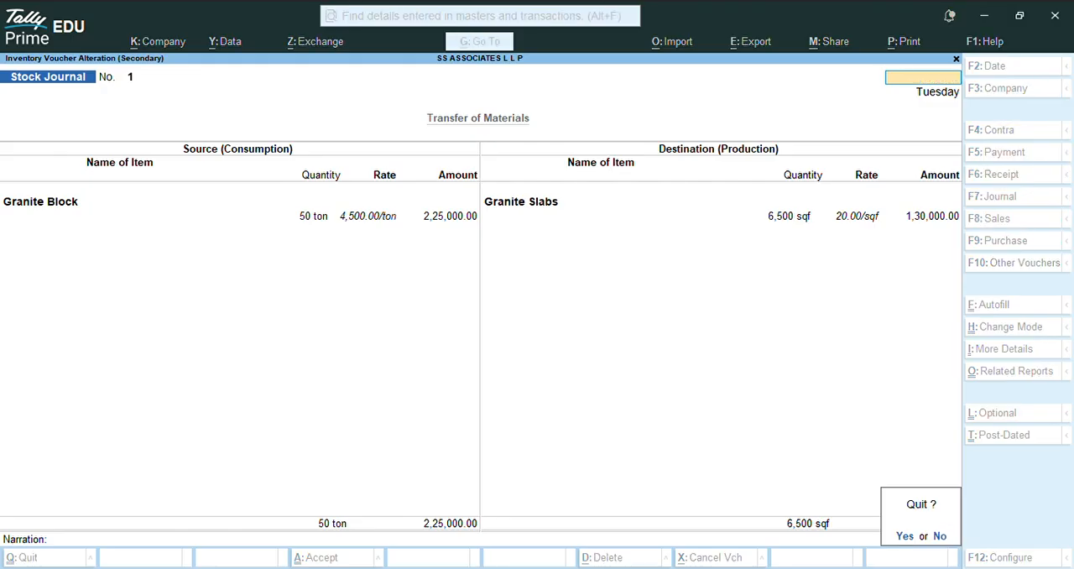
{"action": "key", "text": "Return"}
{"action": "key", "text": "Up"}
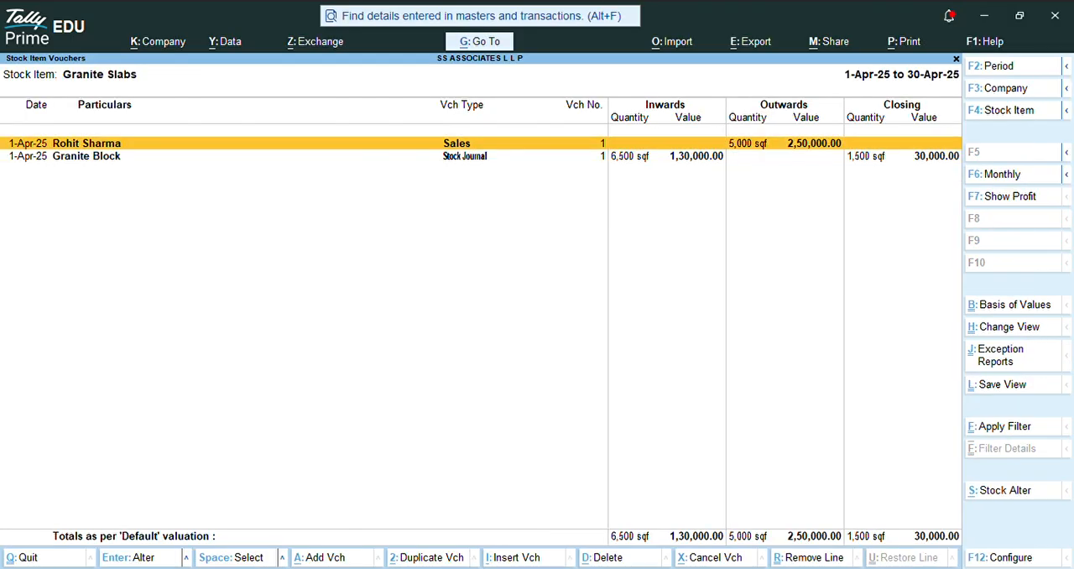
{"action": "key", "text": "Down"}
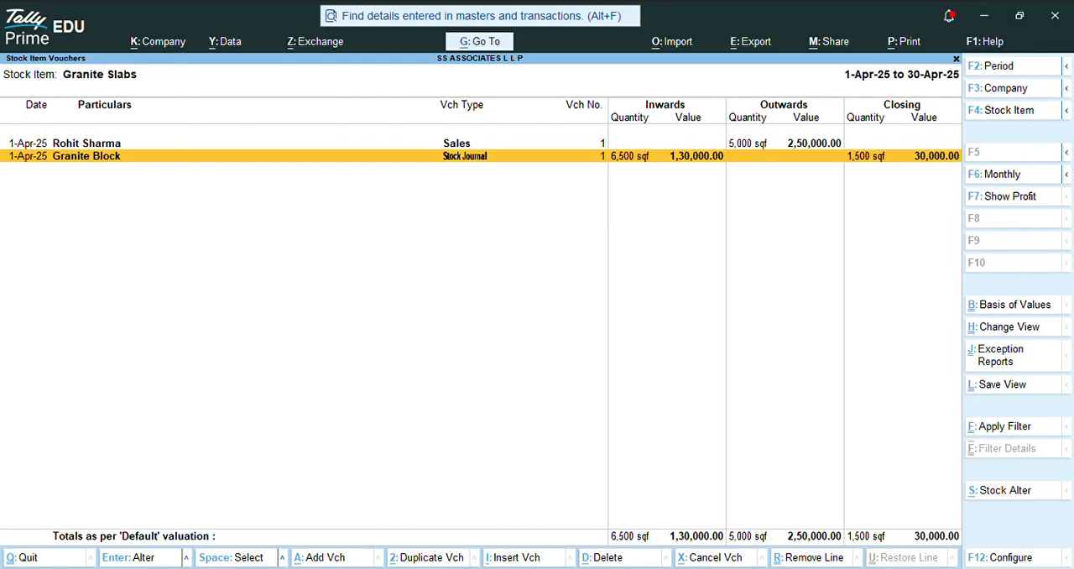
Step: Leave the stock reports and open the Profit & Loss A/c to examine the expenses and nett profit lines
{"action": "key", "text": "Escape"}
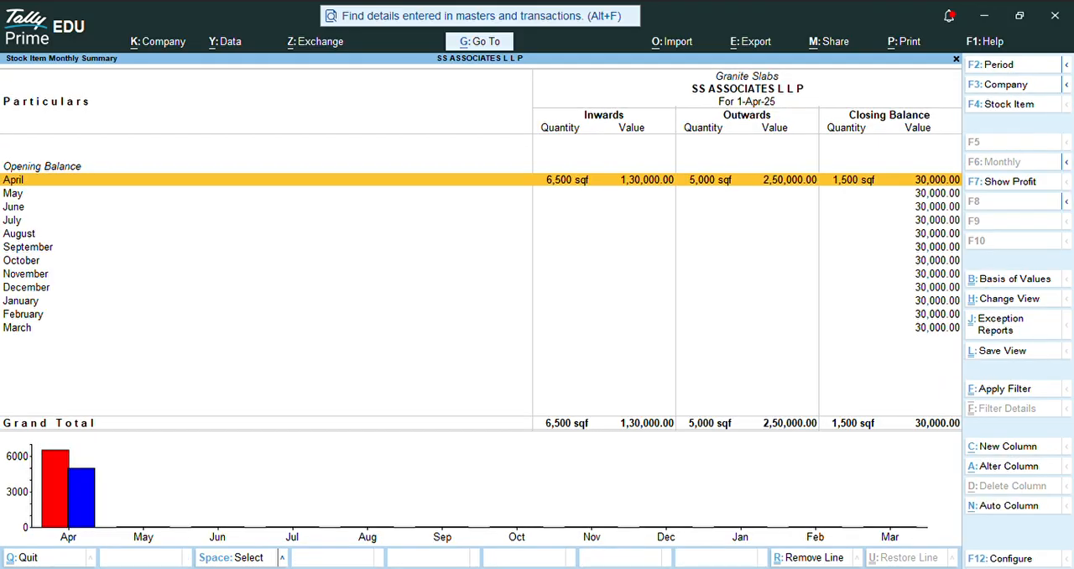
{"action": "key", "text": "Escape"}
{"action": "key", "text": "Escape"}
{"action": "key", "text": "Down"}
{"action": "key", "text": "Up"}
{"action": "key", "text": "Up"}
{"action": "key", "text": "Return"}
{"action": "key", "text": "Down"}
{"action": "key", "text": "Down"}
{"action": "key", "text": "Down"}
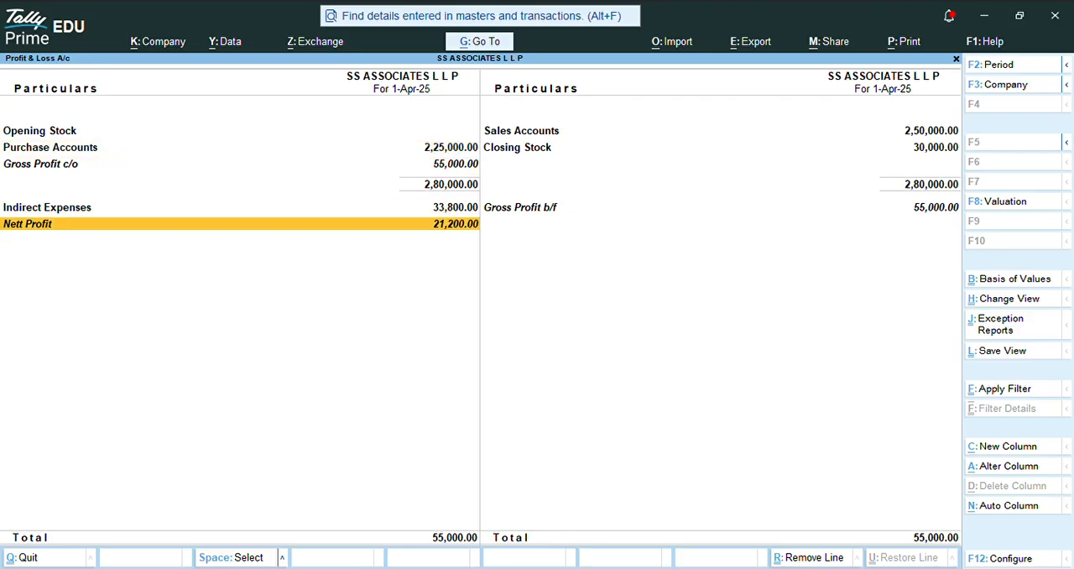